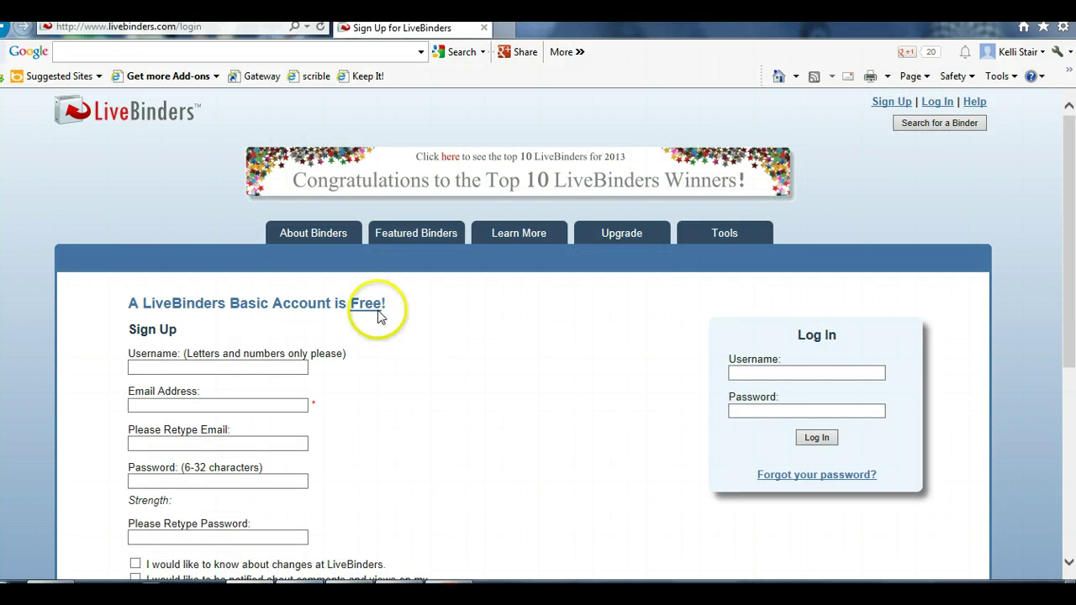
Enter the account username and the e-mail address in both e-mail fields
{"action": "left_click", "coordinate": [185, 364]}
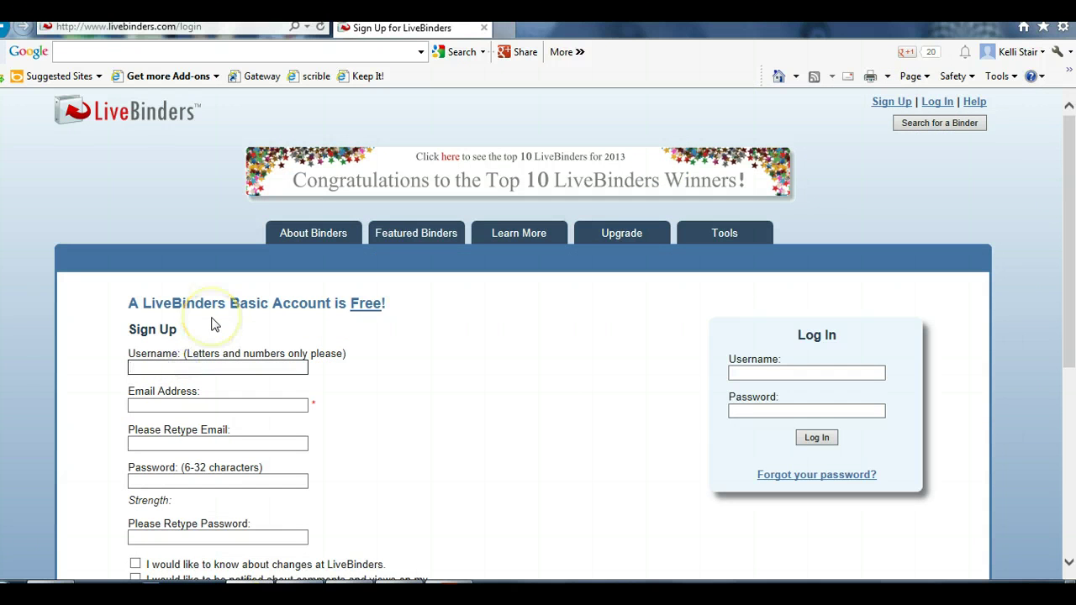
{"action": "type", "text": "angrybunny"}
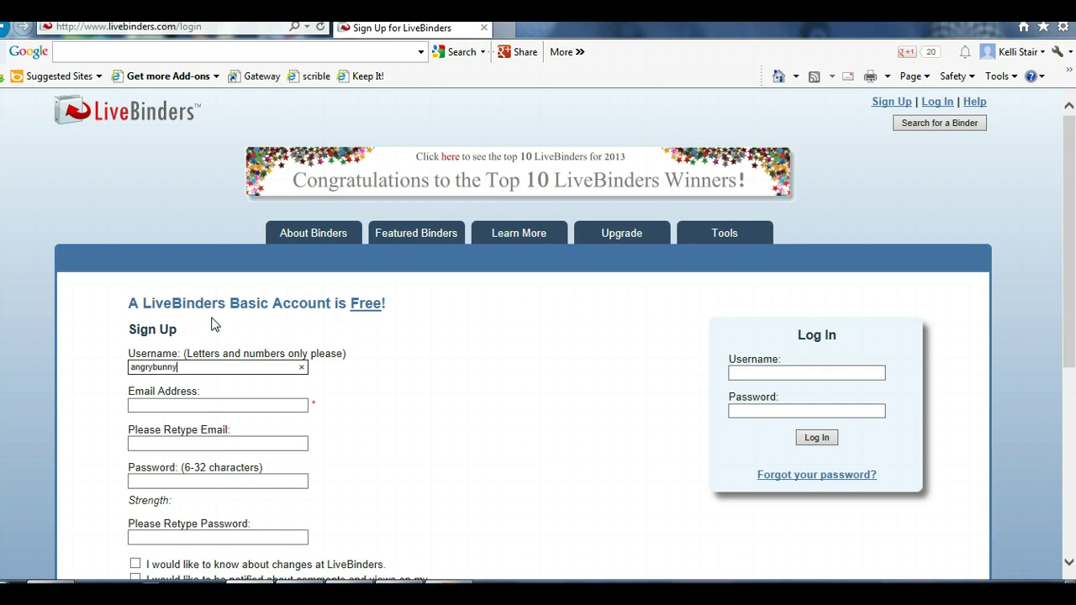
{"action": "left_click", "coordinate": [218, 406]}
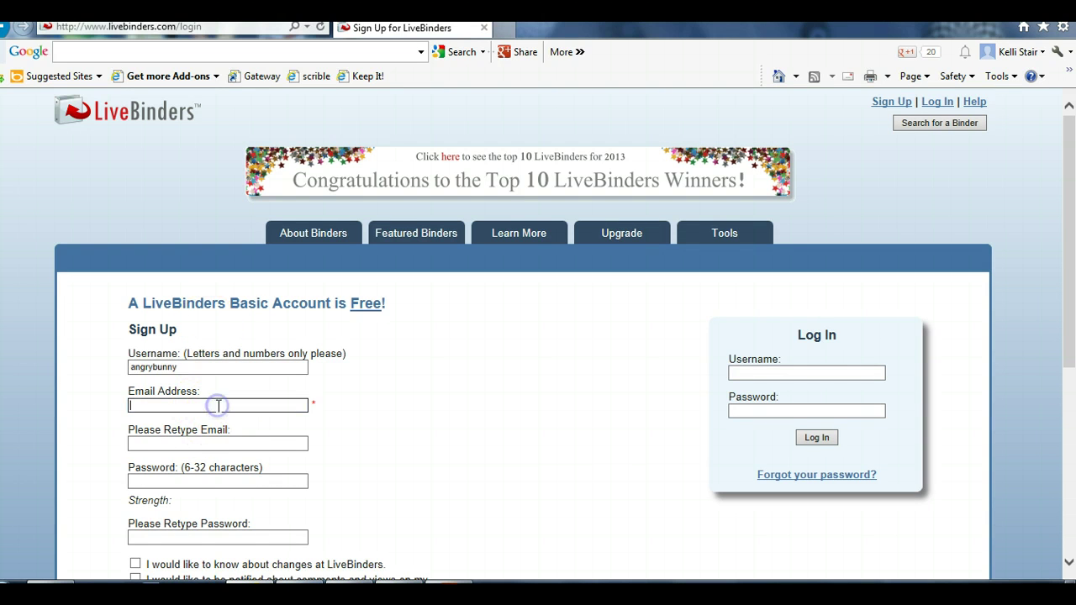
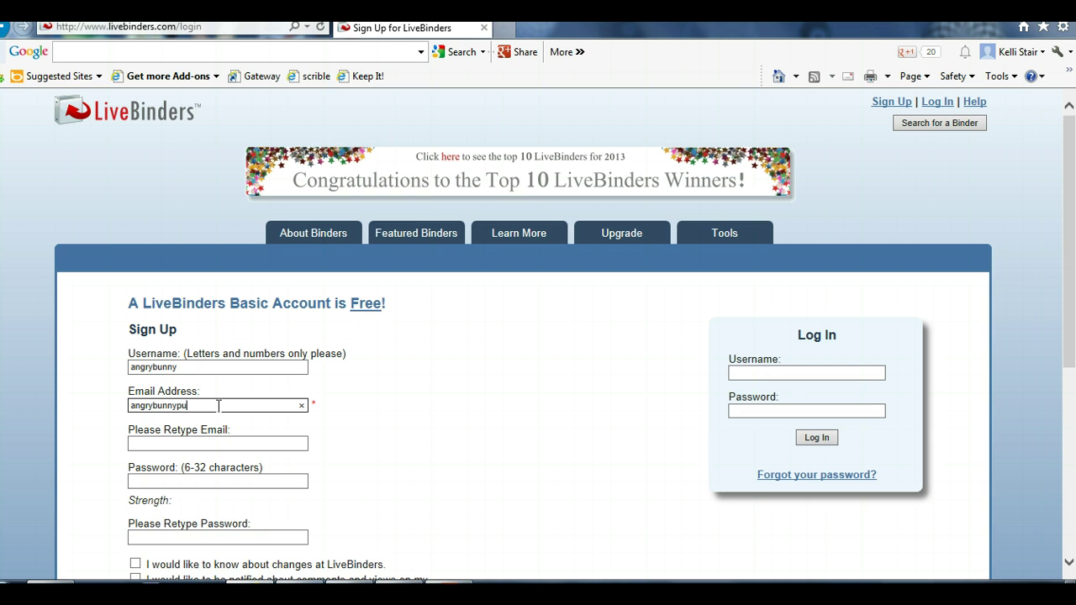
{"action": "key", "text": "Tab"}
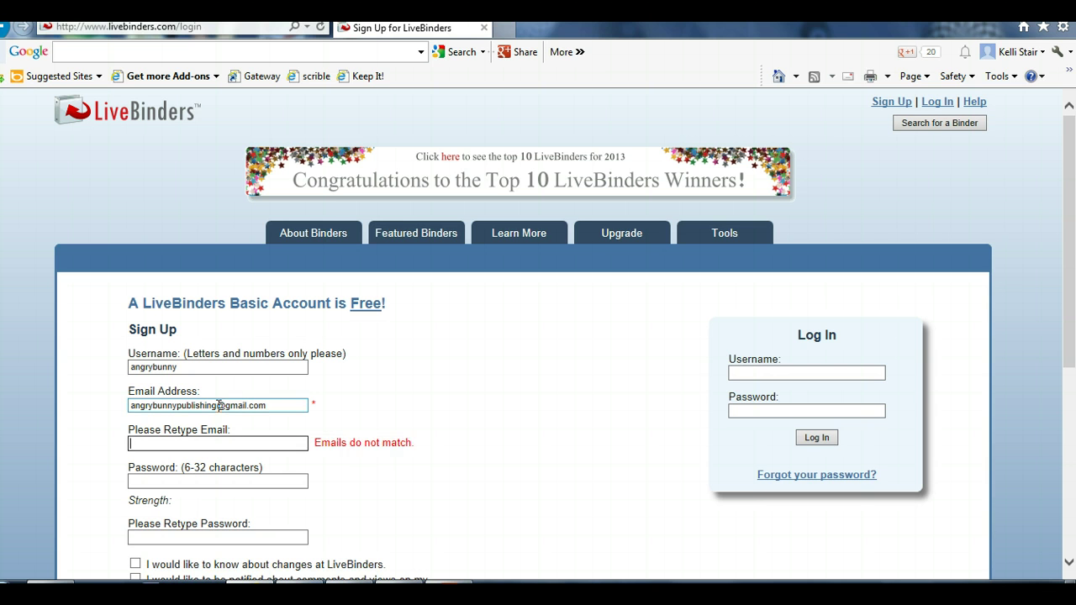
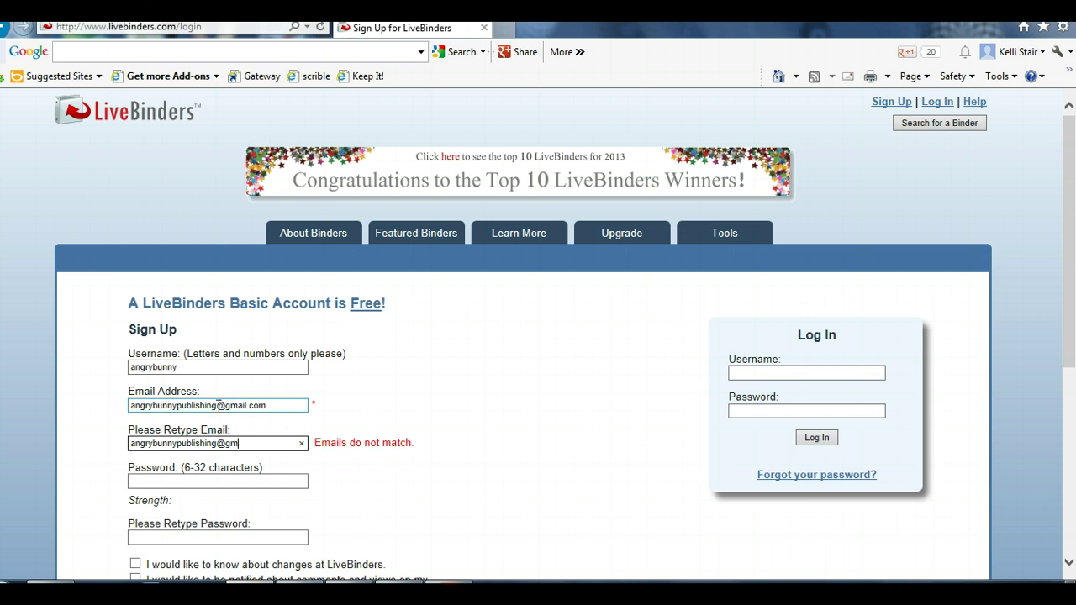
Enter the password in both password fields and submit the free sign-up form
{"action": "key", "text": "Tab"}
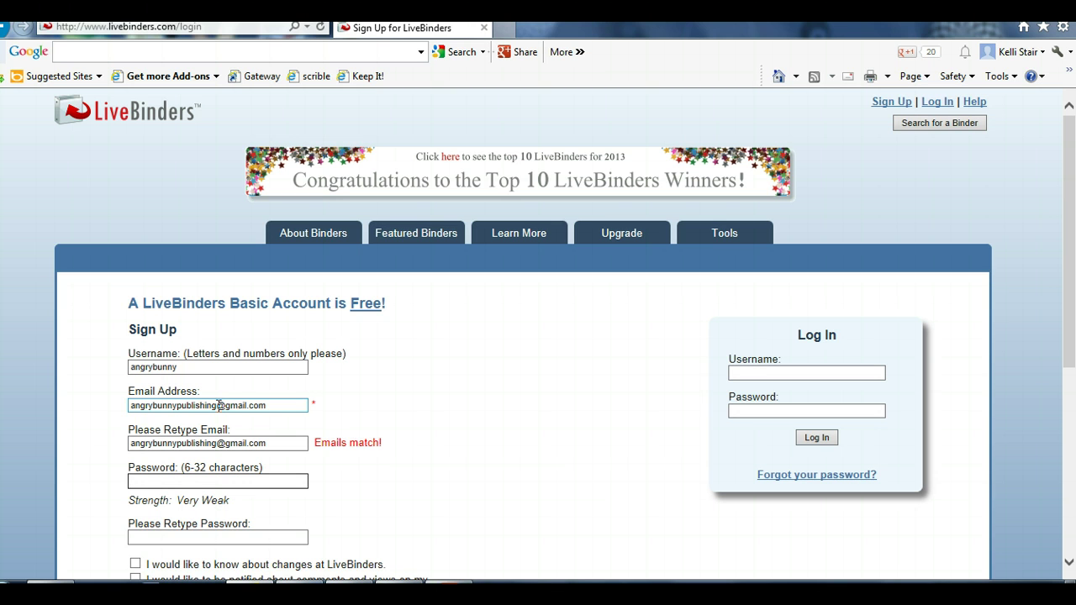
{"action": "type", "text": "***"}
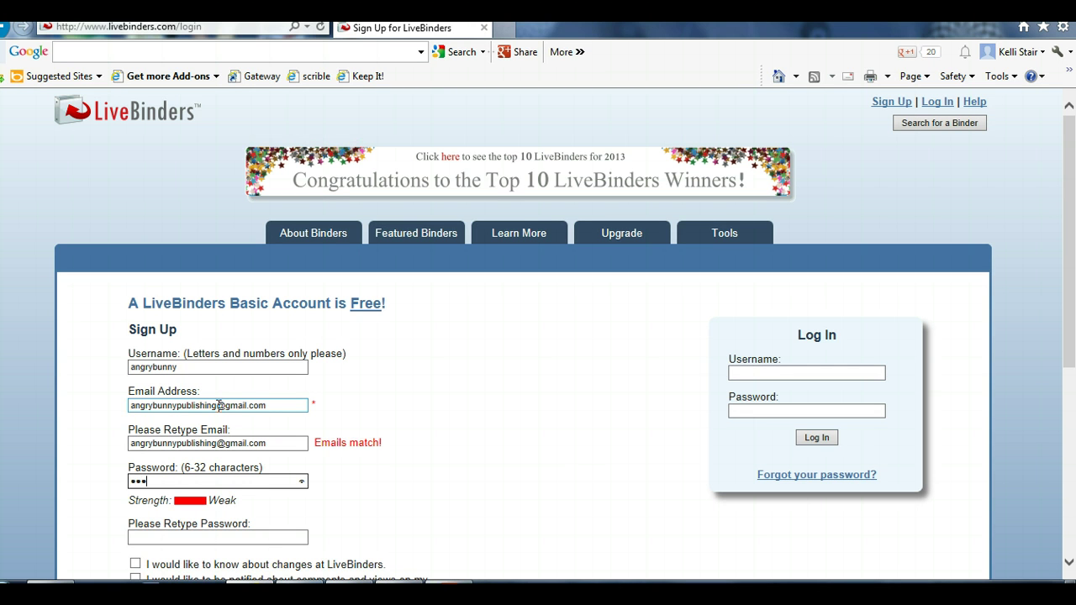
{"action": "type", "text": "***"}
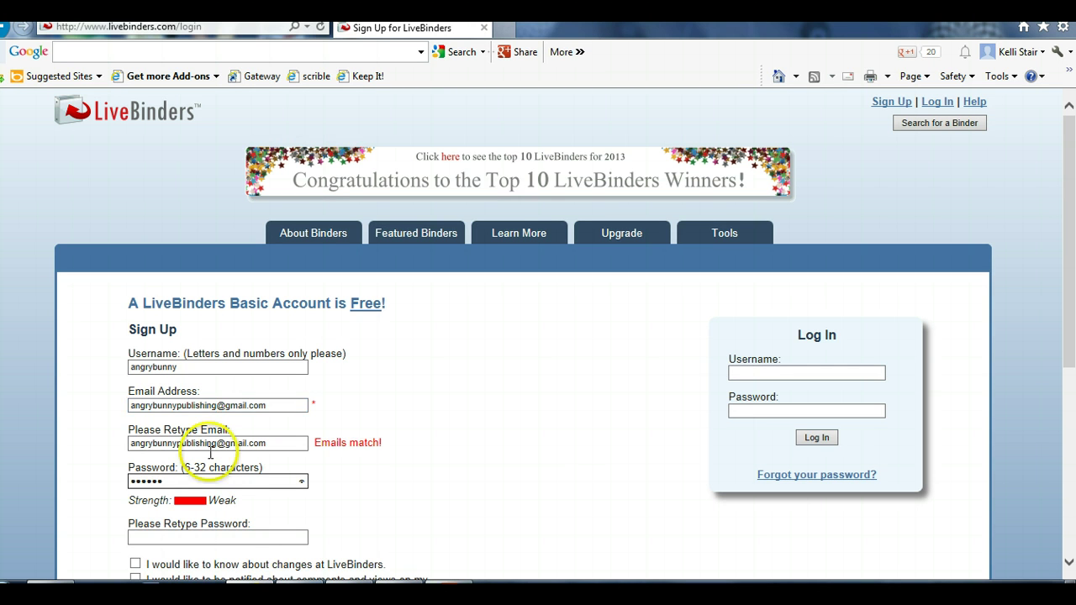
{"action": "left_click", "coordinate": [247, 542]}
{"action": "type", "text": "******"}
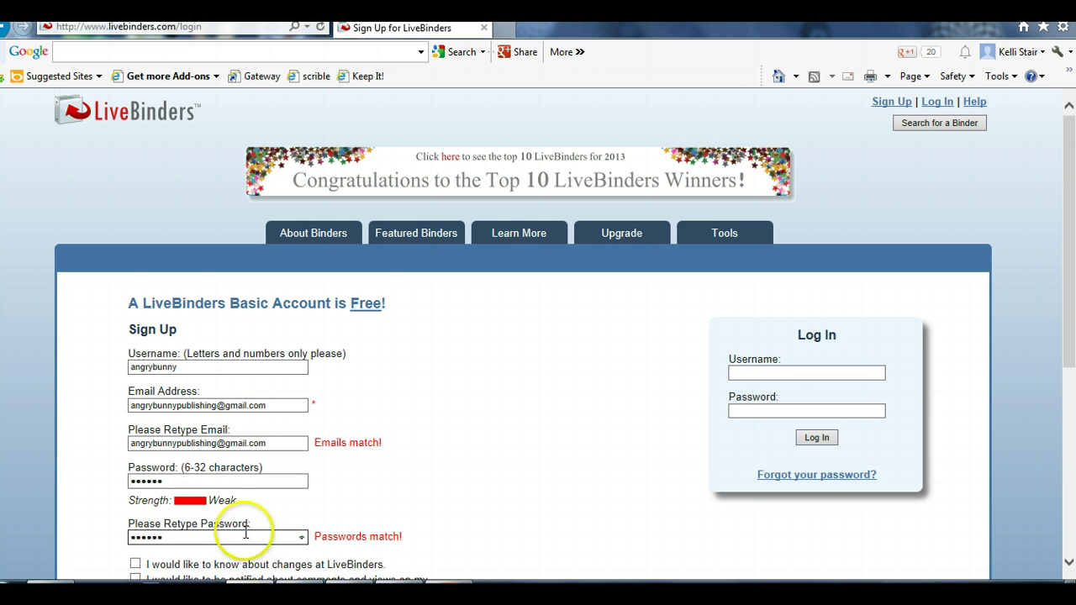
{"action": "scroll", "coordinate": [251, 542], "scroll_direction": "down", "scroll_amount": 3}
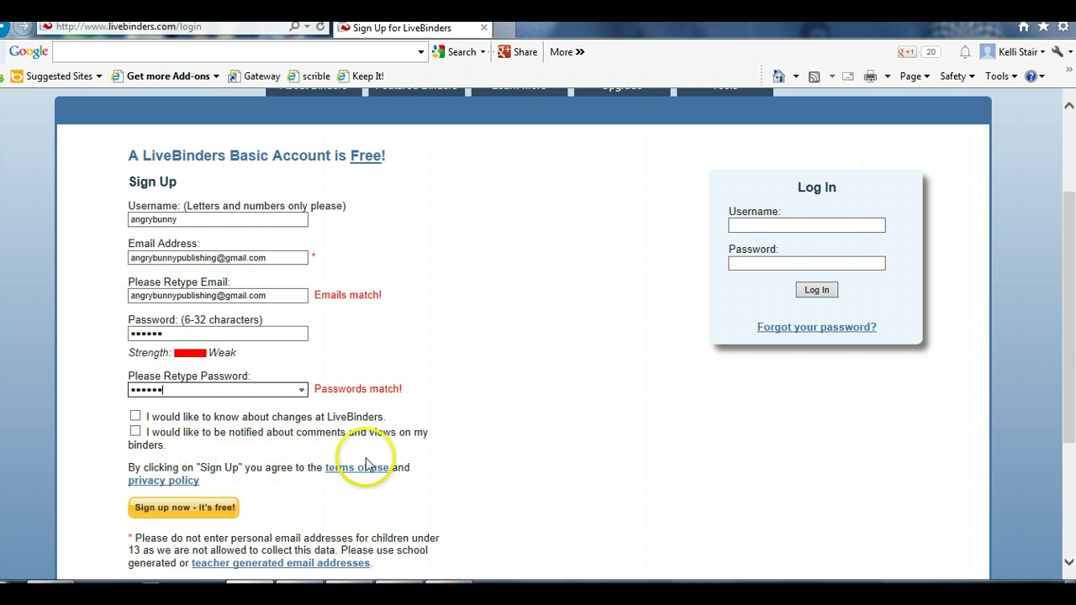
{"action": "left_click", "coordinate": [202, 510]}
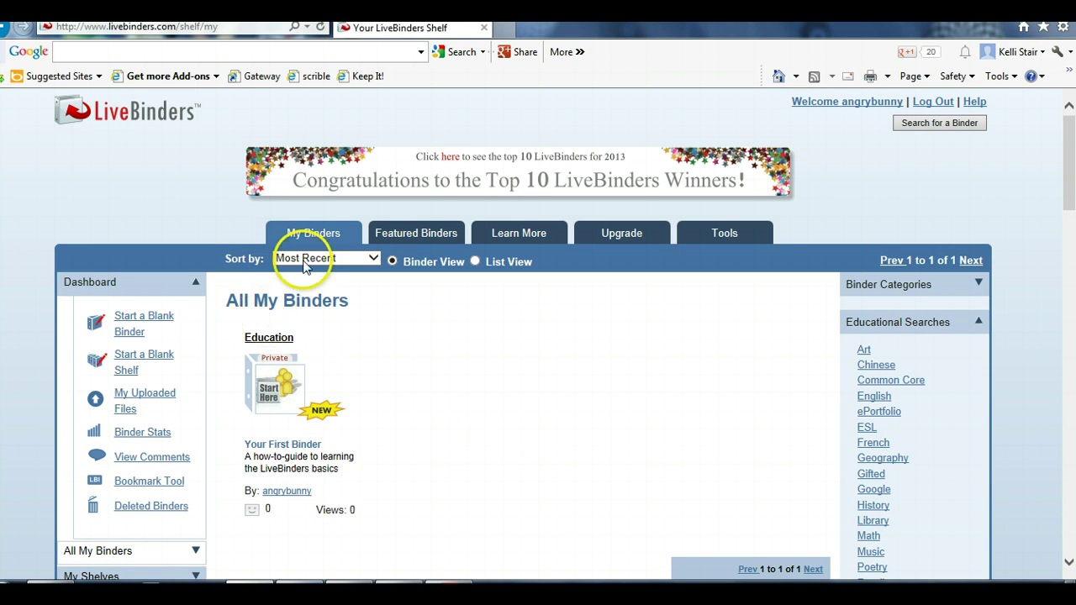
Preview Your First Binder at its Getting started page, then go back to the shelf
{"action": "mouse_move", "coordinate": [310, 394]}
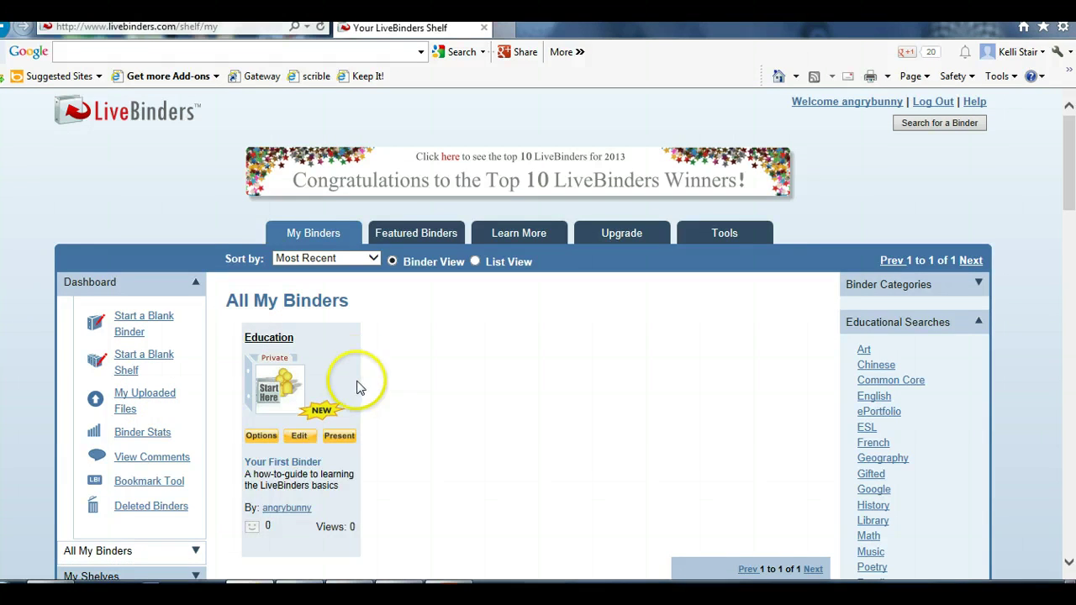
{"action": "mouse_move", "coordinate": [262, 363]}
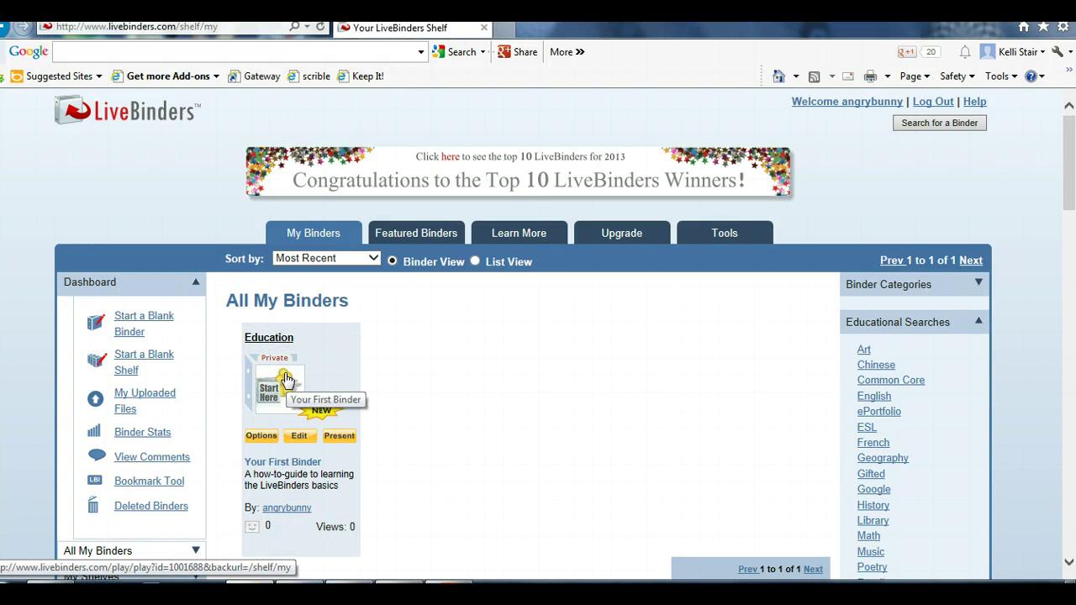
{"action": "left_click", "coordinate": [286, 380]}
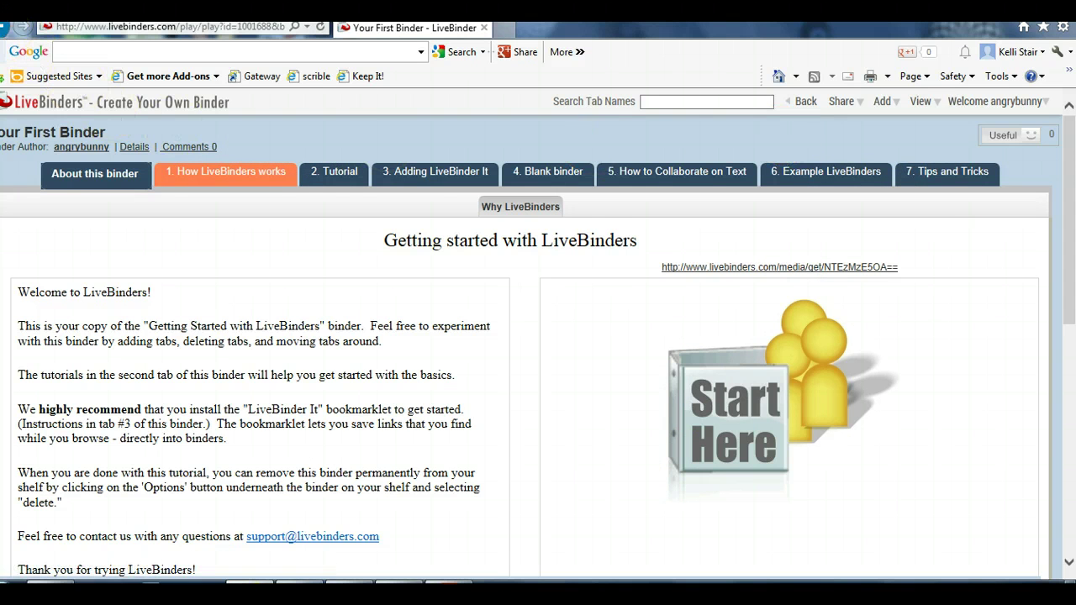
{"action": "left_click", "coordinate": [5, 27]}
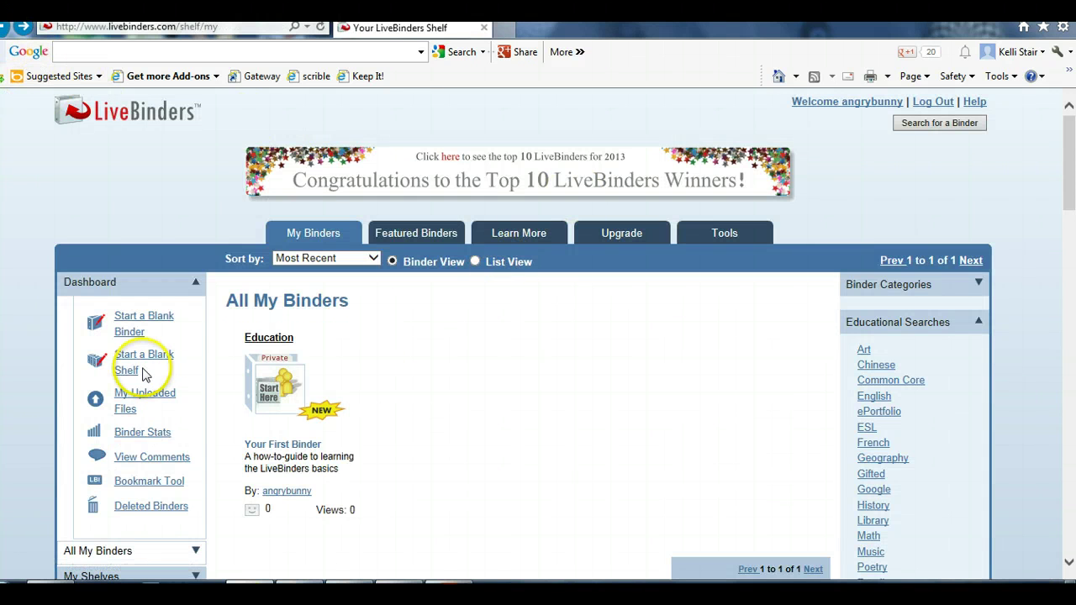
Start a blank binder named 'Demo' with the description 'demonstration'
{"action": "left_click", "coordinate": [141, 318]}
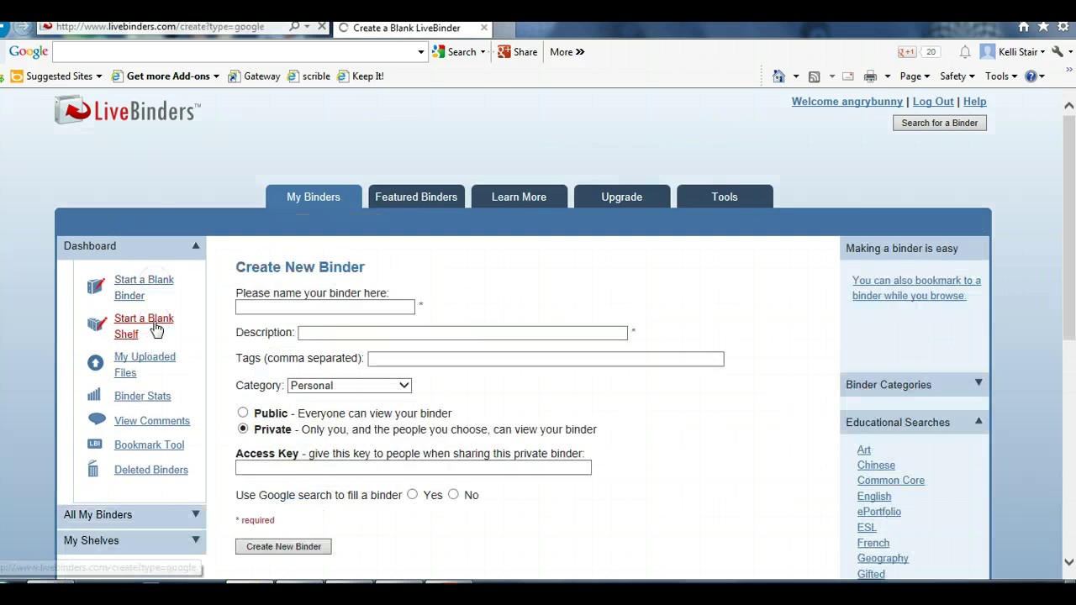
{"action": "left_click", "coordinate": [257, 347]}
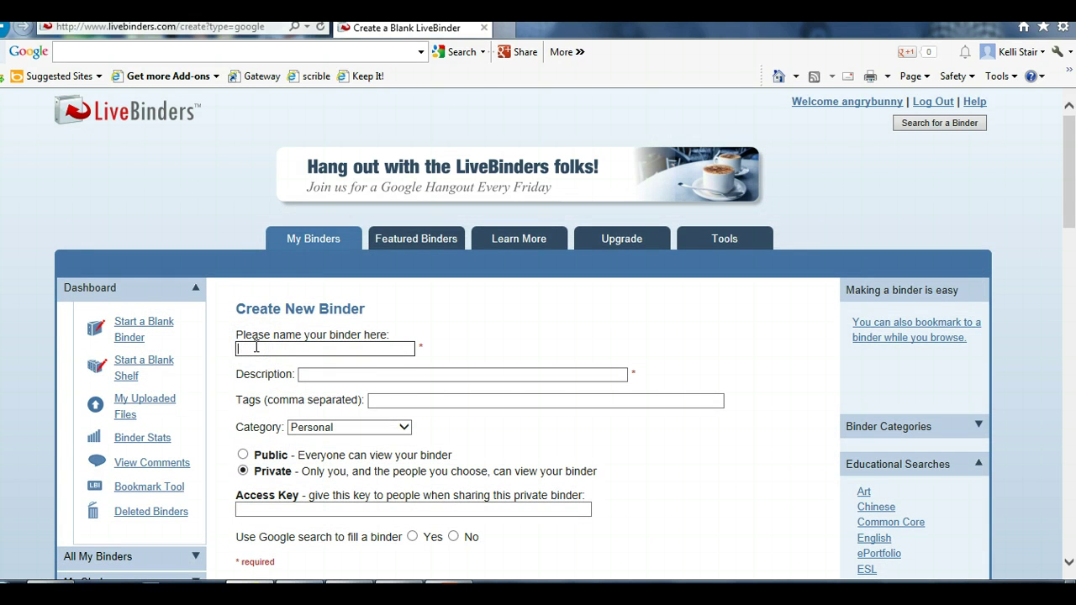
{"action": "type", "text": "Demo"}
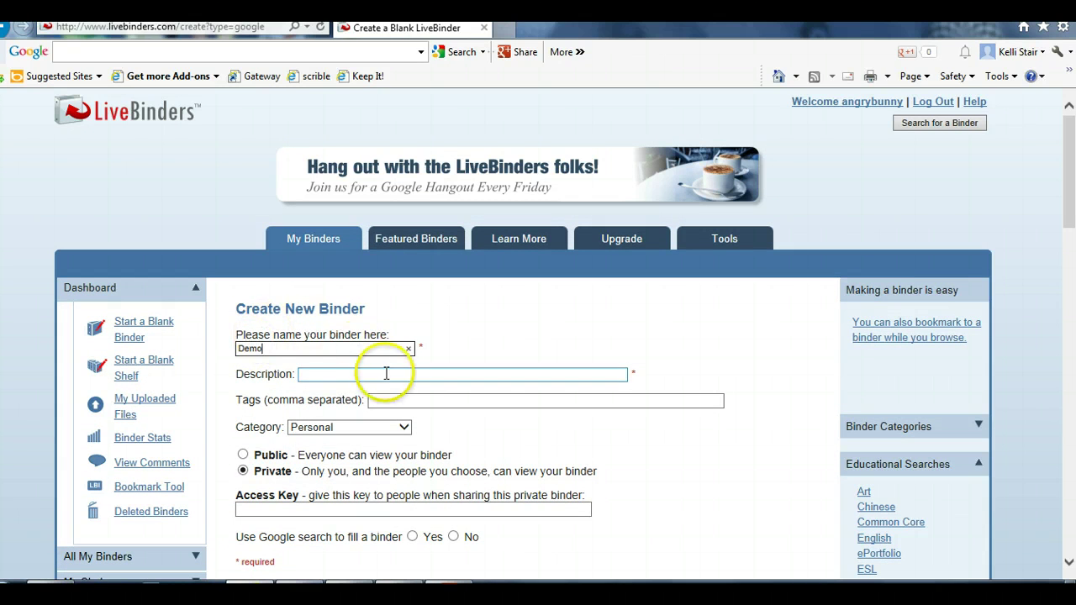
{"action": "left_click", "coordinate": [386, 374]}
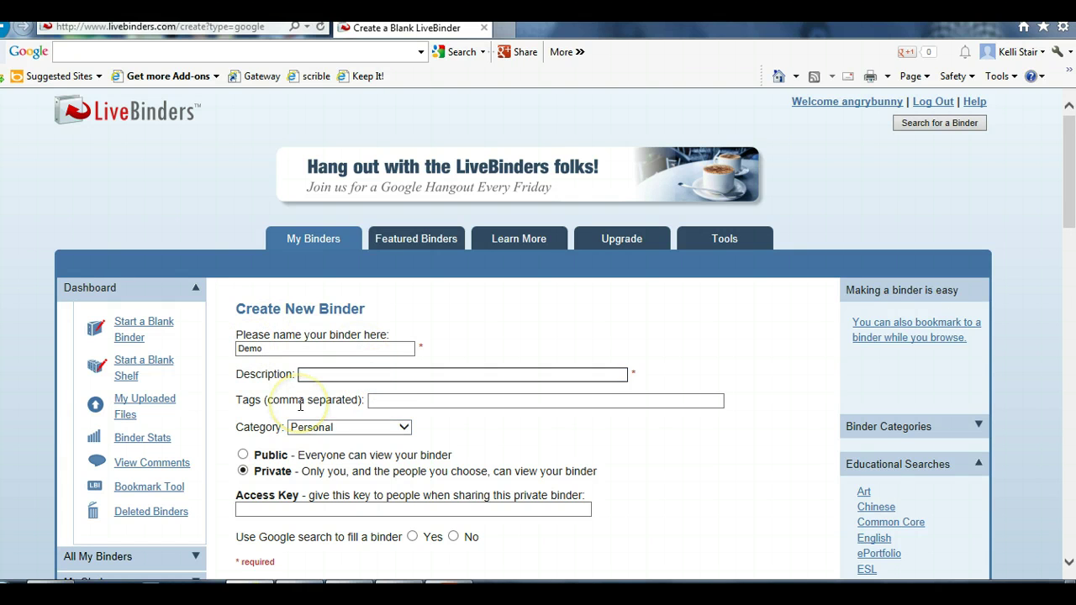
{"action": "type", "text": "demonstration"}
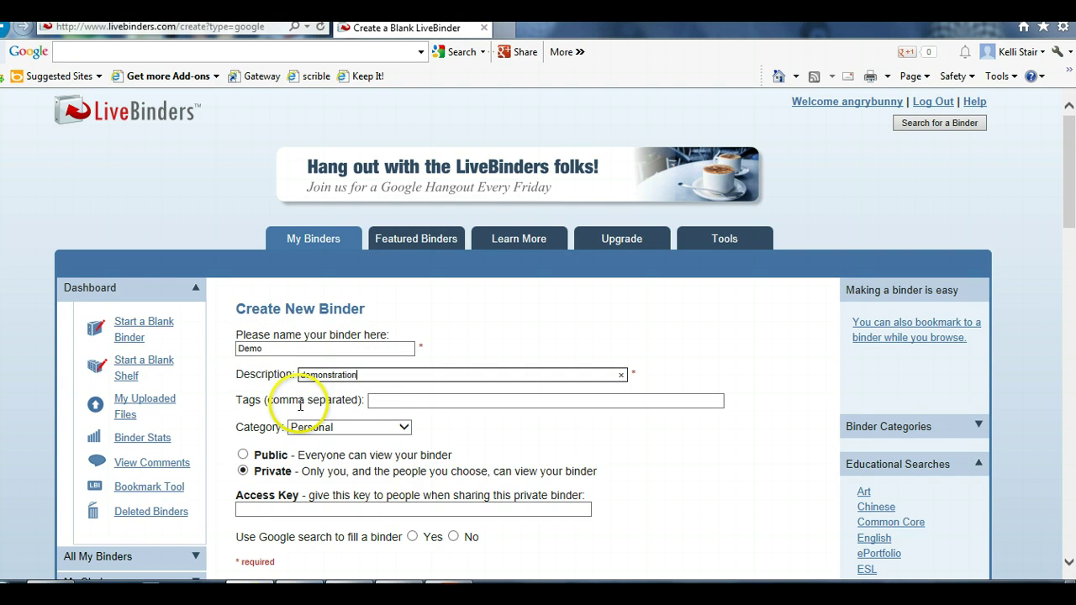
{"action": "left_click", "coordinate": [425, 397]}
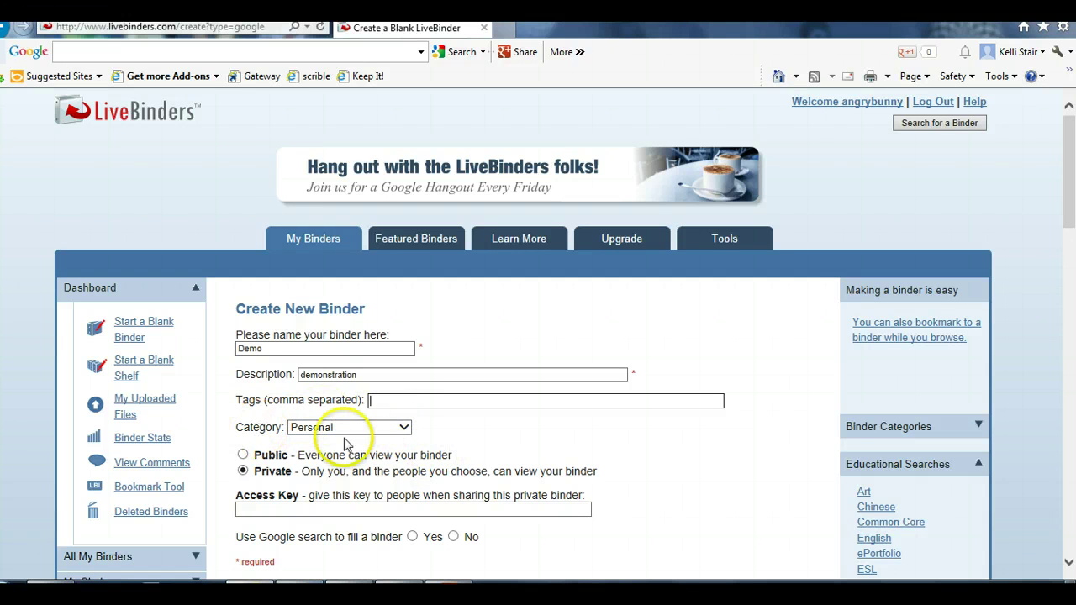
Set the Demo binder's category to Education
{"action": "left_click", "coordinate": [403, 429]}
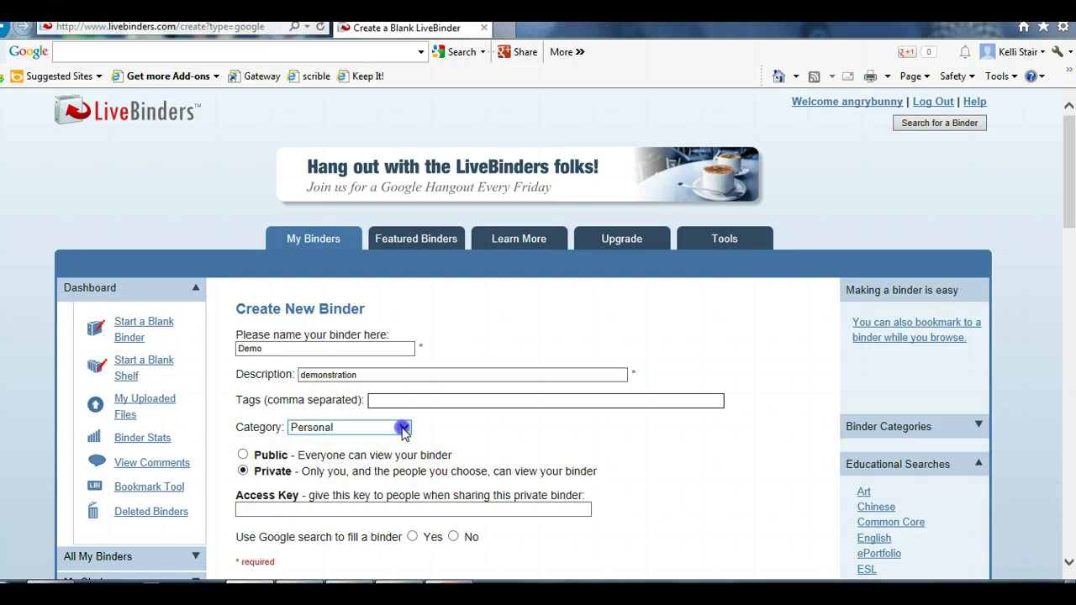
{"action": "left_click", "coordinate": [404, 430]}
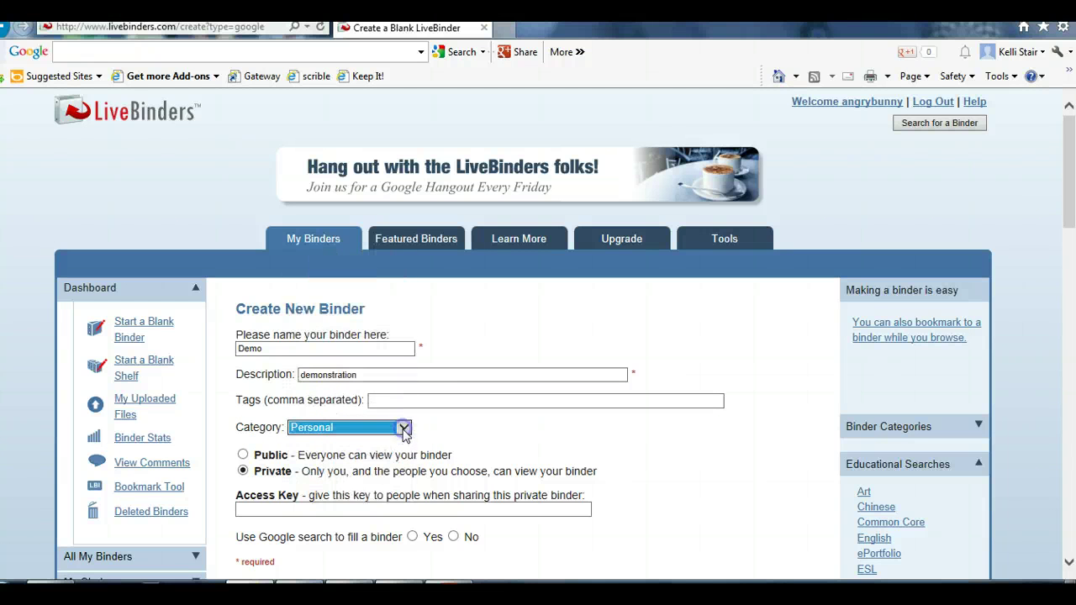
{"action": "left_click", "coordinate": [404, 430]}
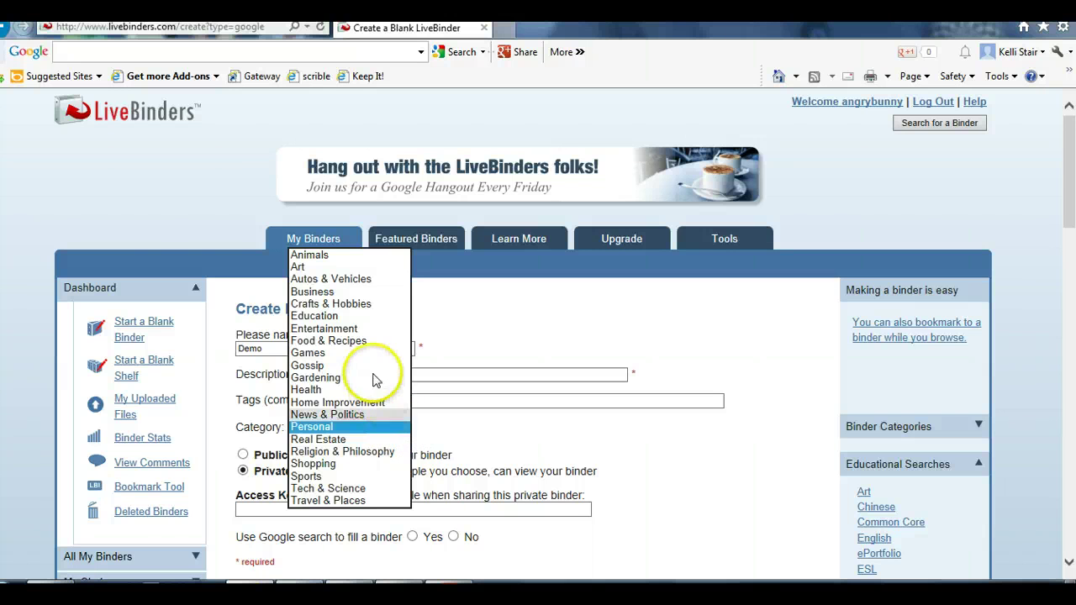
{"action": "left_click", "coordinate": [371, 317]}
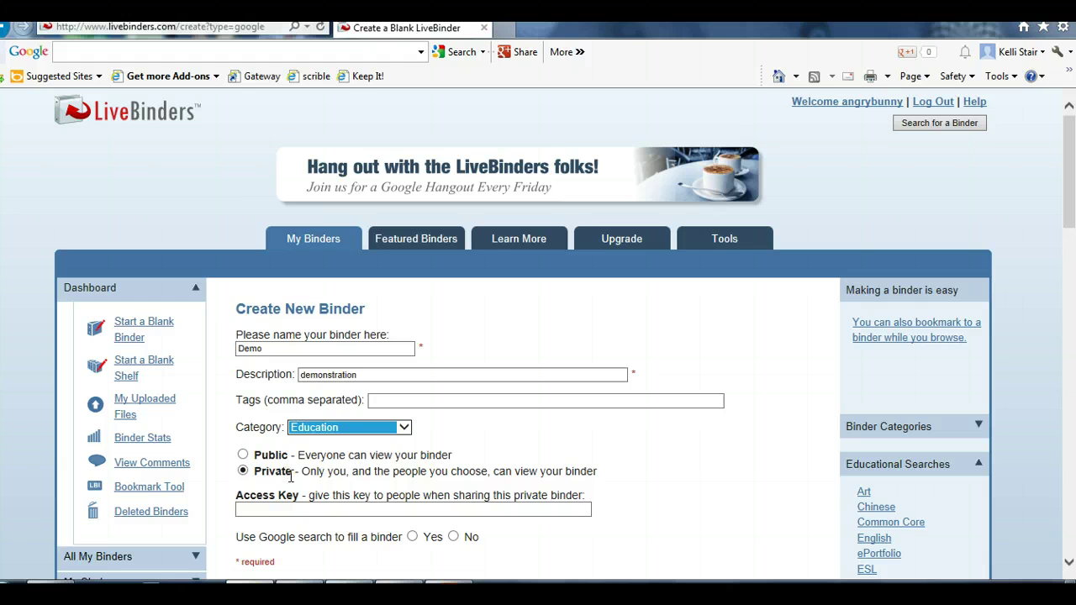
Keep the binder private, decline Google search filling, and create it
{"action": "left_click", "coordinate": [296, 509]}
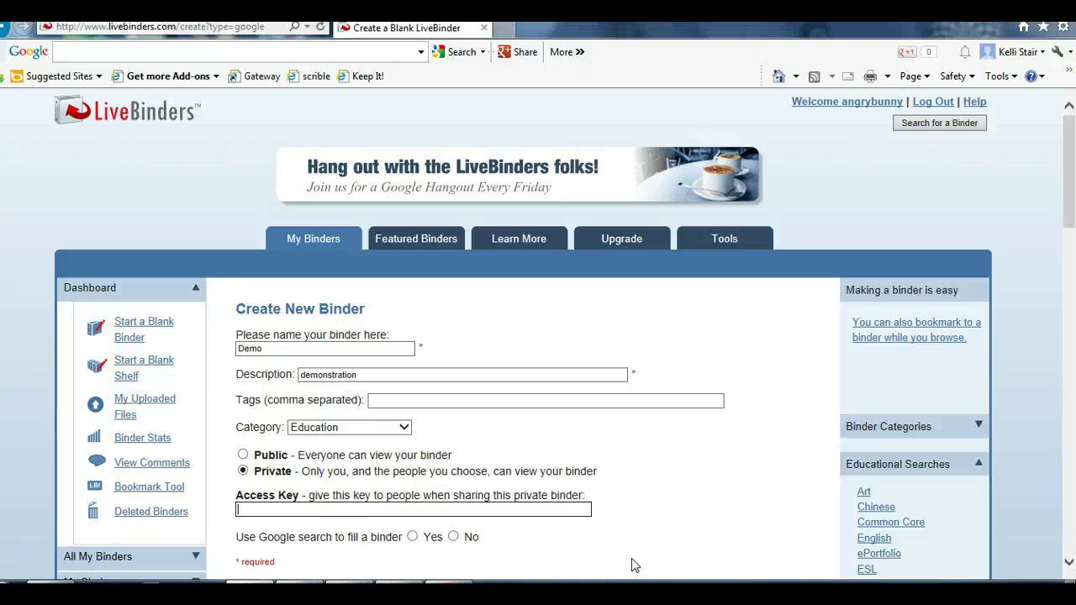
{"action": "left_click", "coordinate": [455, 536]}
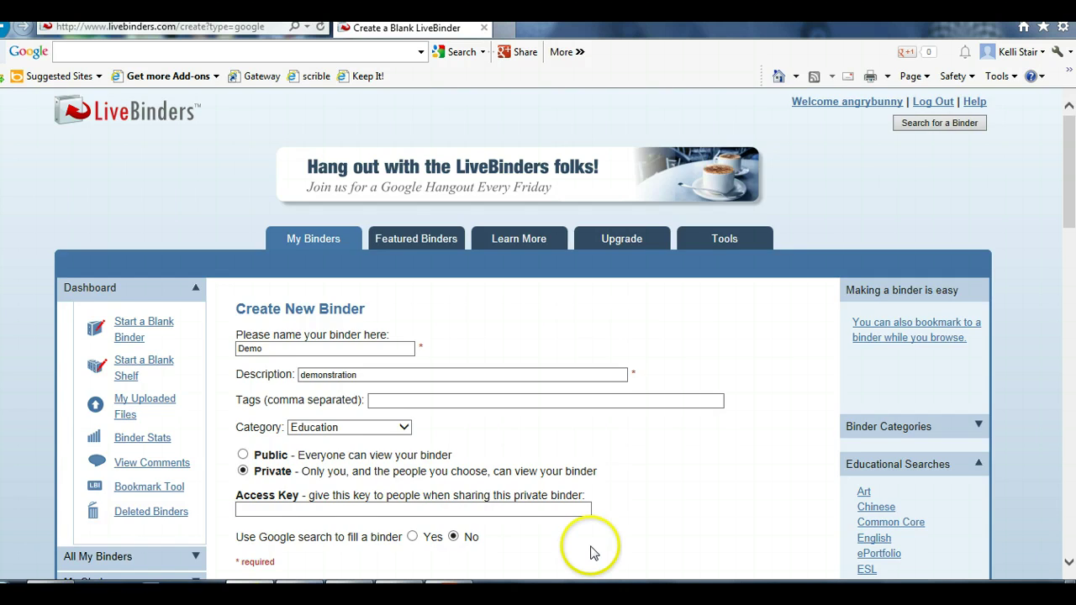
{"action": "scroll", "coordinate": [589, 550], "scroll_direction": "down", "scroll_amount": 4}
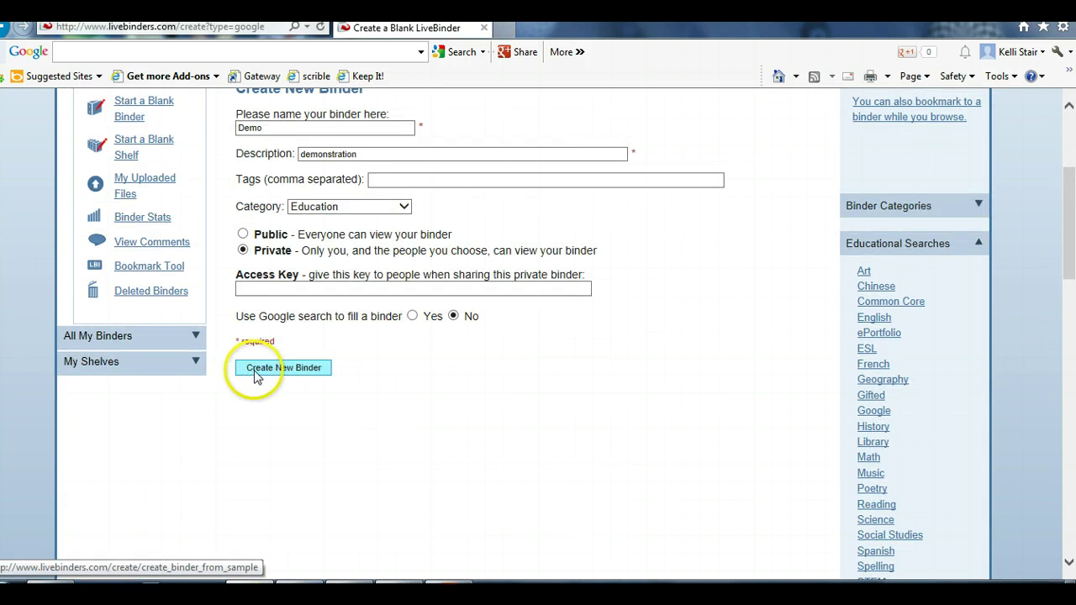
{"action": "left_click", "coordinate": [254, 370]}
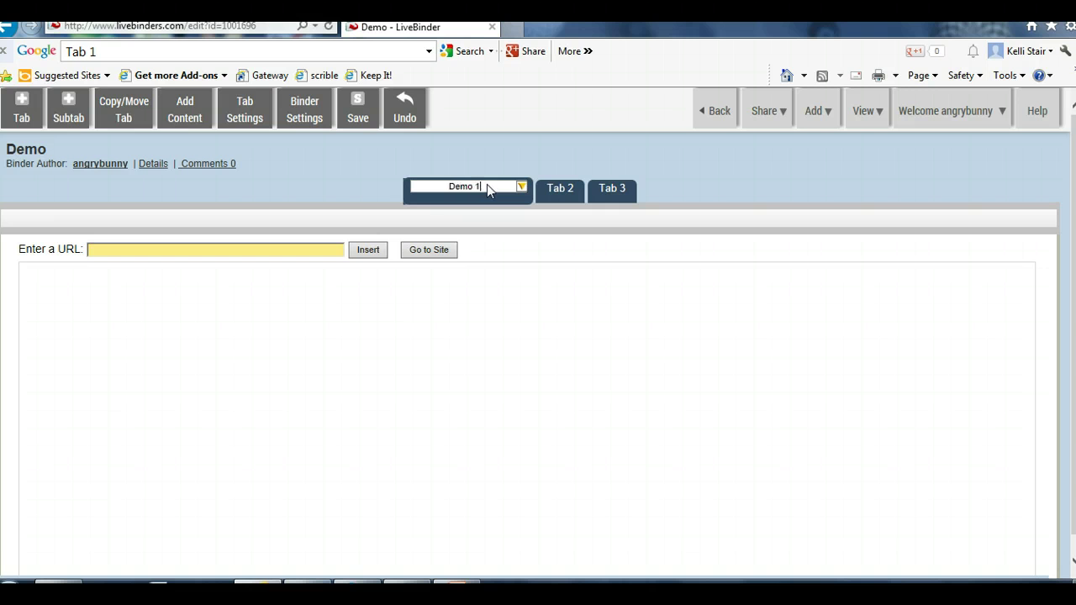
Rename the first tab to 'demo 1' and add a new tab after it
{"action": "key", "text": "Escape"}
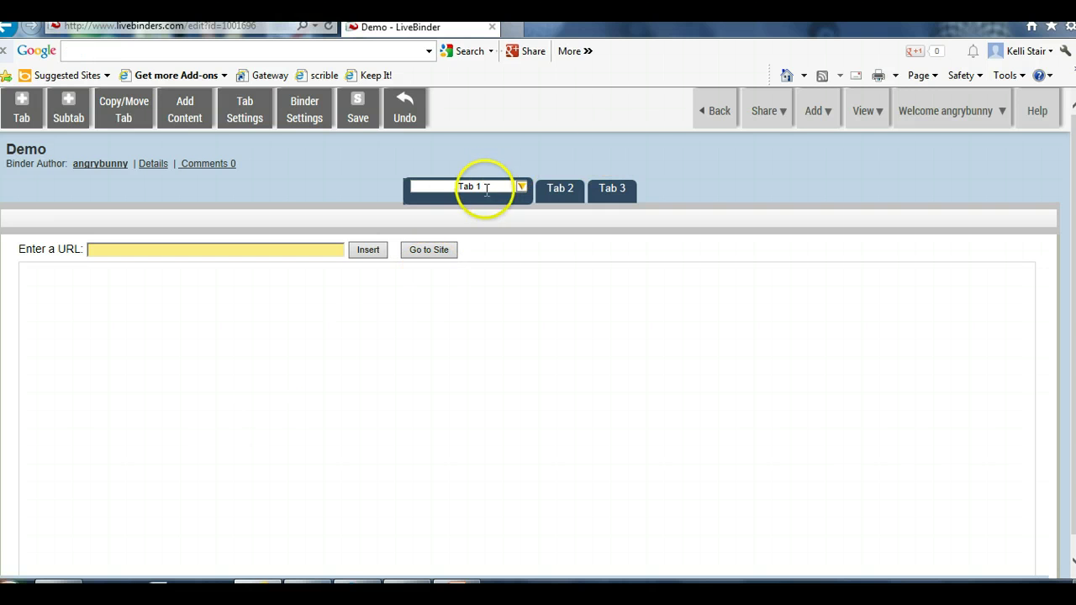
{"action": "triple_click", "coordinate": [486, 190]}
{"action": "left_click", "coordinate": [519, 186]}
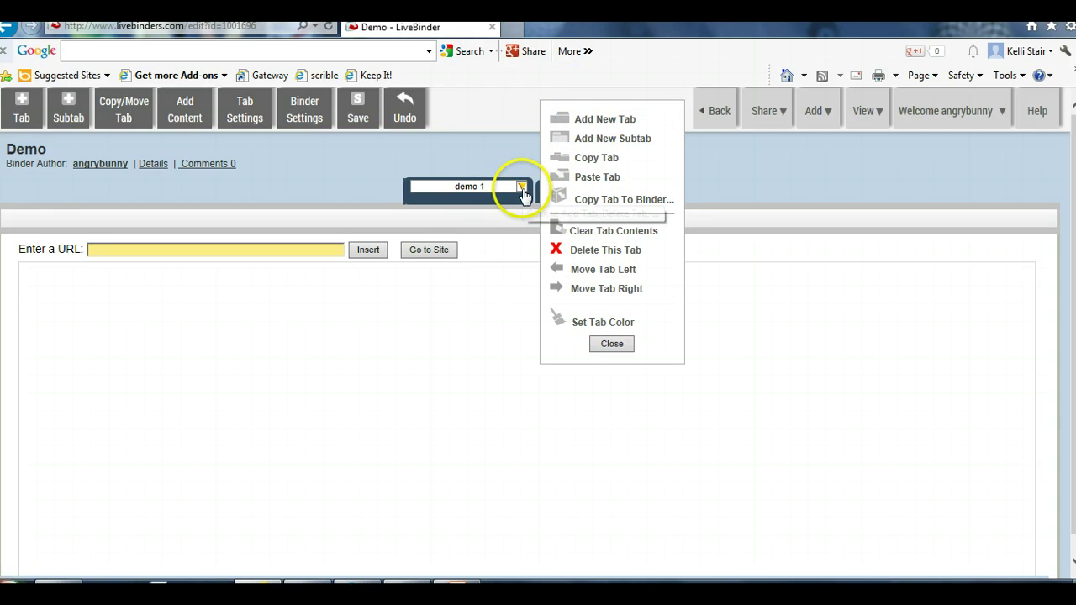
{"action": "left_click", "coordinate": [586, 120]}
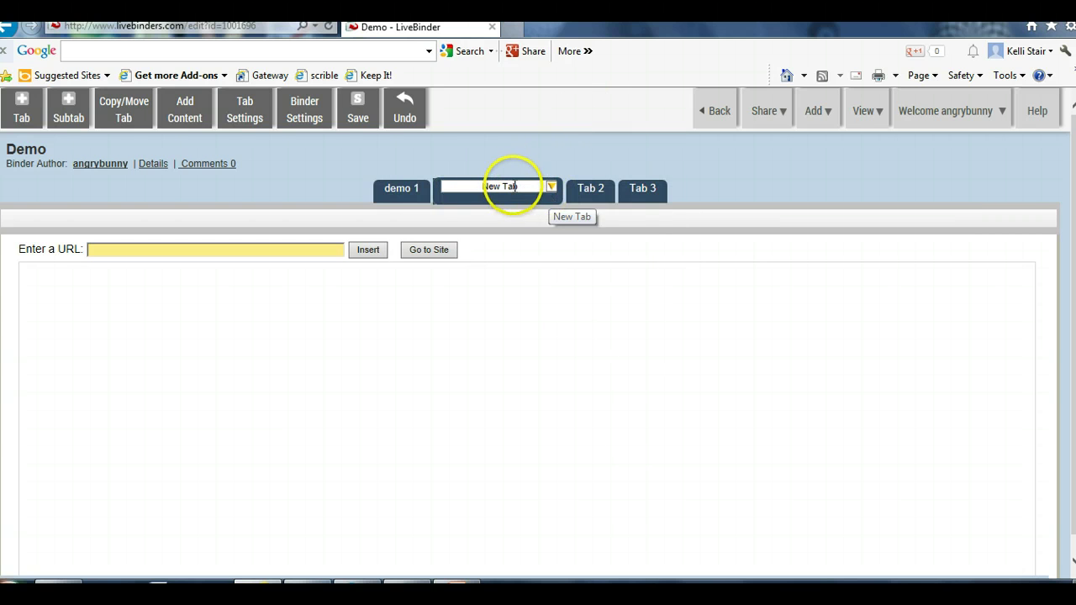
Add five subtabs under demo 1 and select the first, 'publishing', for its URL
{"action": "left_click", "coordinate": [411, 189]}
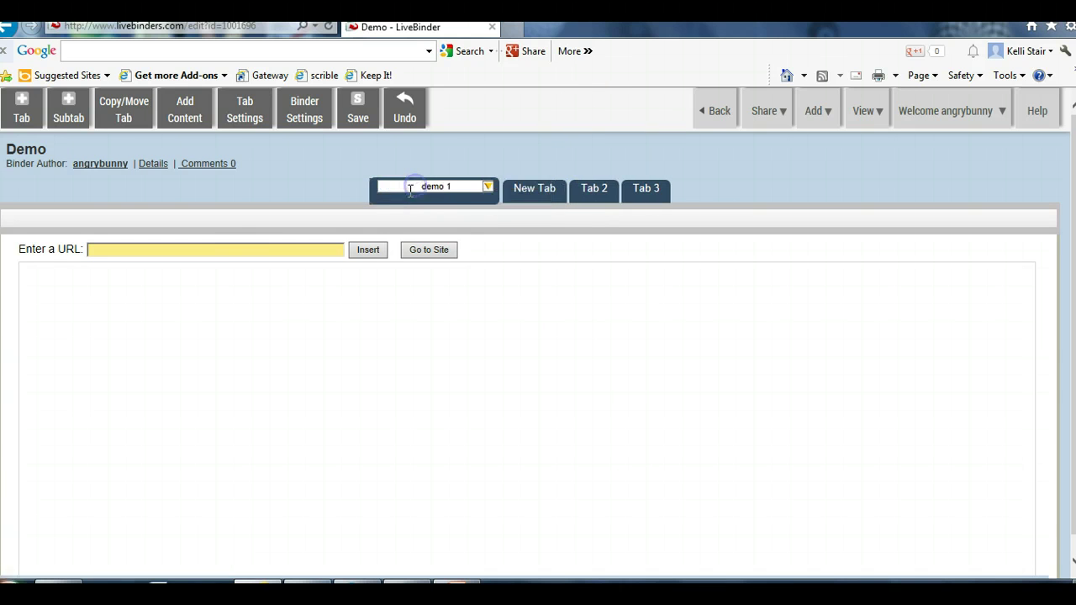
{"action": "left_click", "coordinate": [490, 190]}
{"action": "left_click", "coordinate": [569, 140]}
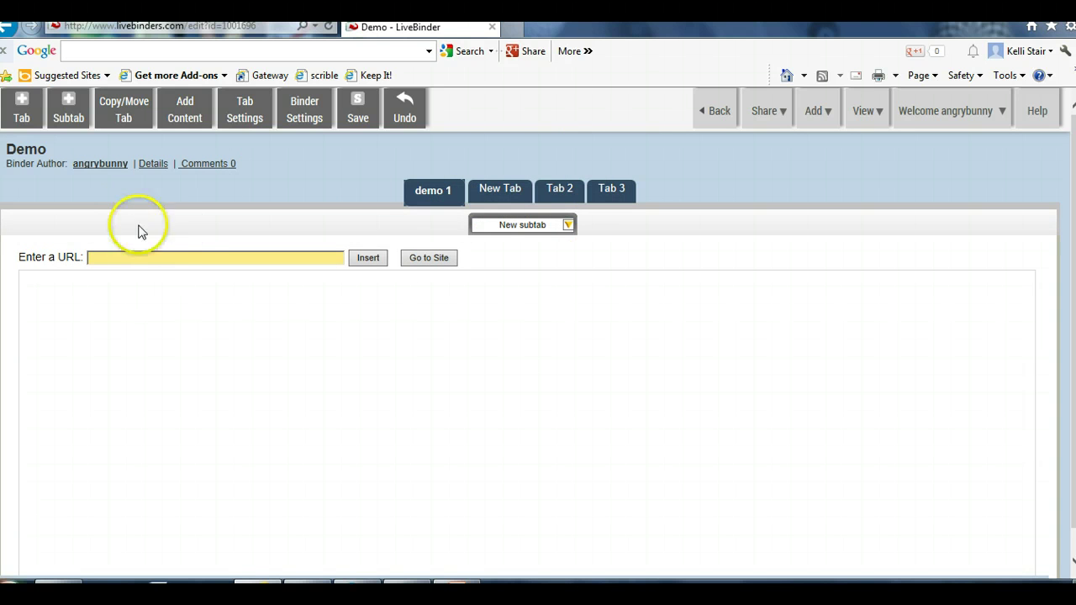
{"action": "left_click", "coordinate": [569, 225]}
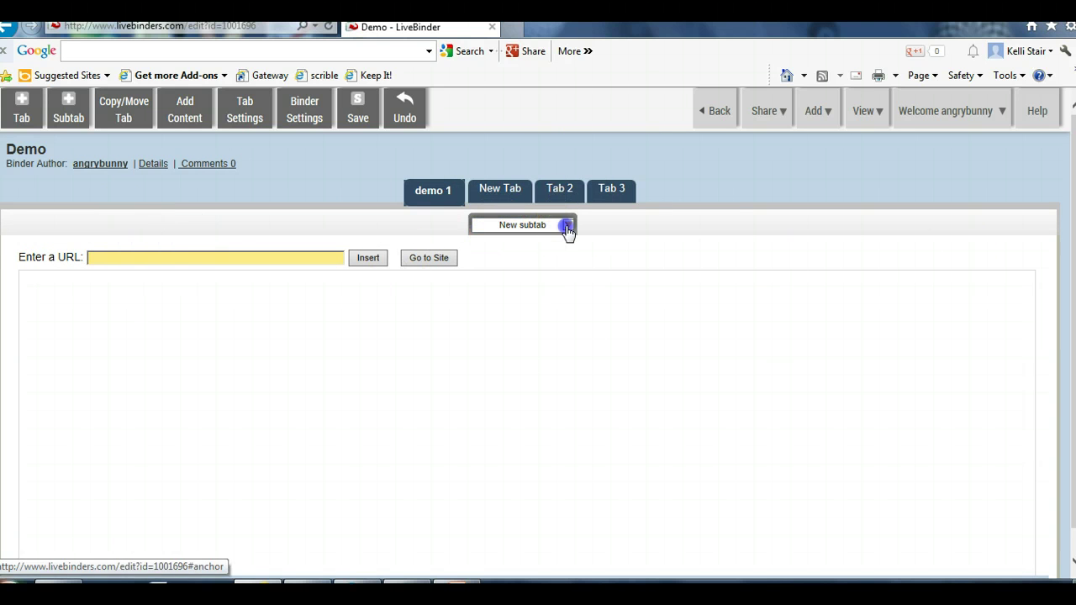
{"action": "left_click", "coordinate": [646, 157]}
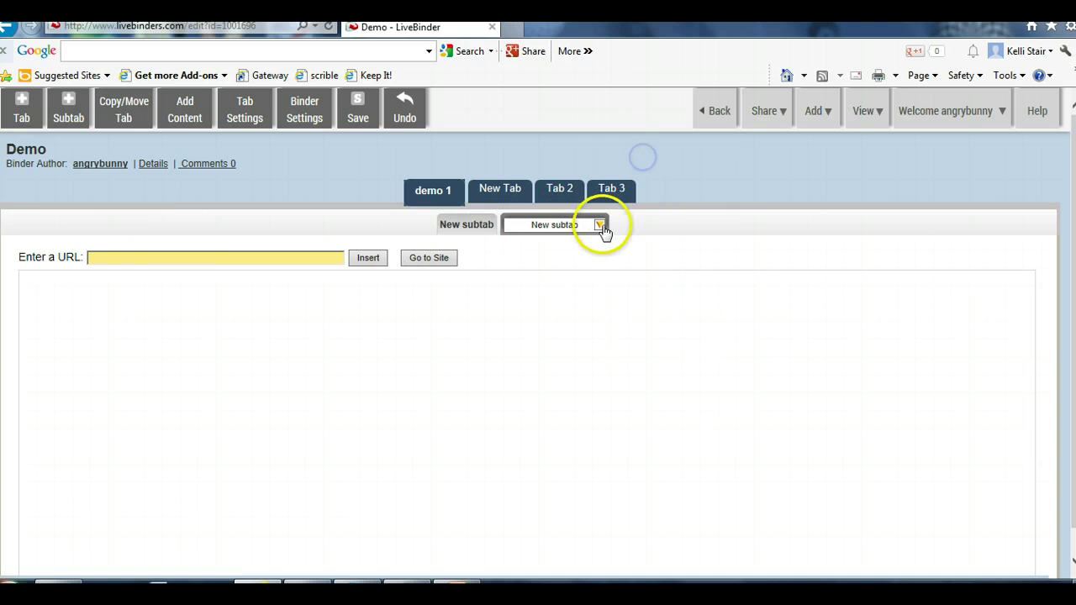
{"action": "left_click", "coordinate": [600, 224]}
{"action": "left_click", "coordinate": [645, 156]}
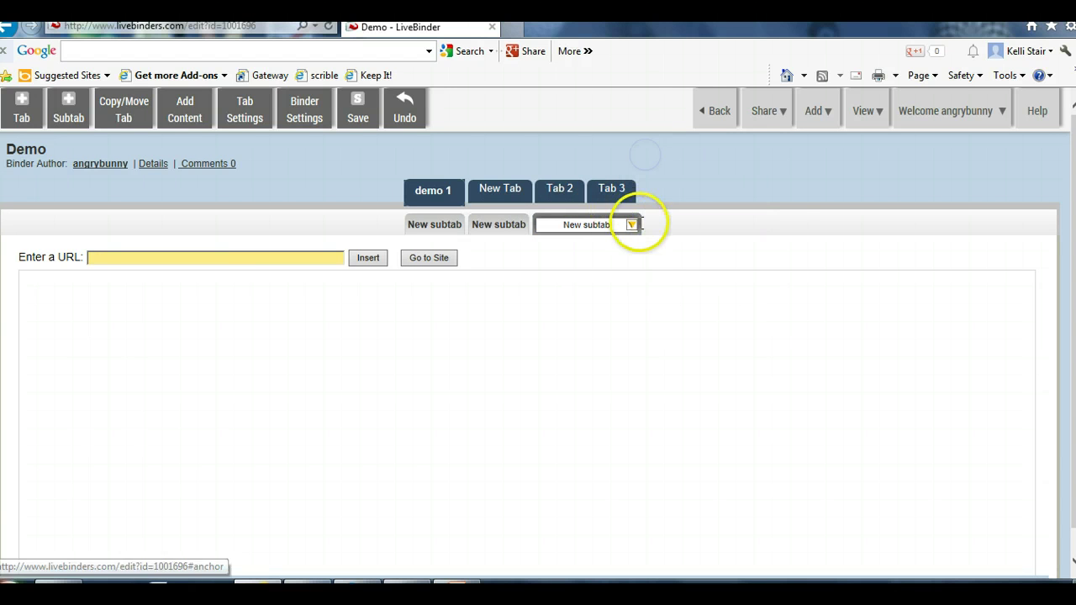
{"action": "left_click", "coordinate": [633, 225]}
{"action": "left_click", "coordinate": [689, 160]}
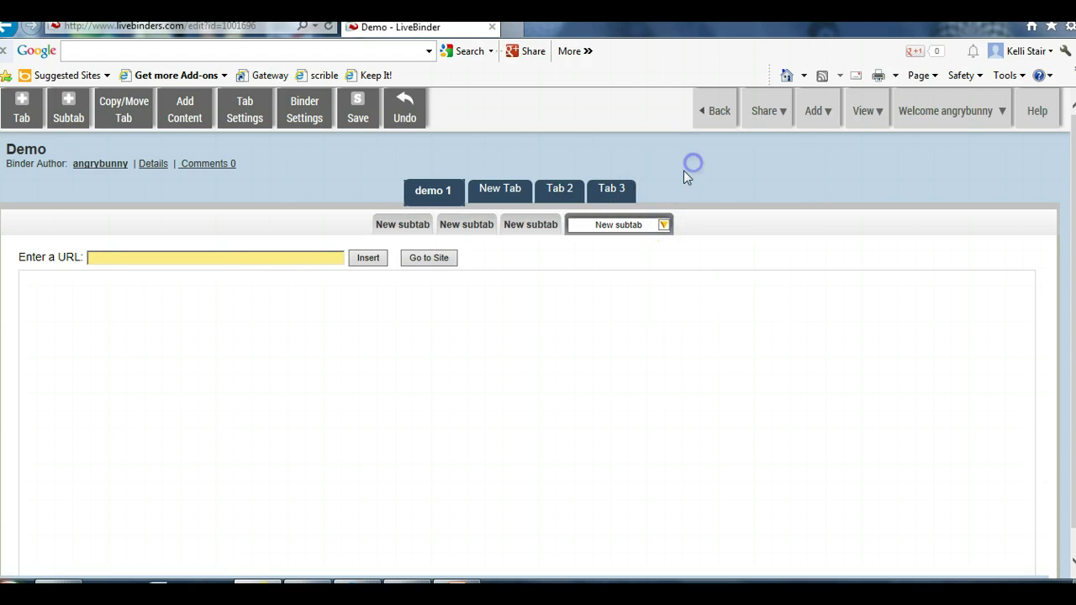
{"action": "left_click", "coordinate": [663, 225]}
{"action": "left_click", "coordinate": [728, 157]}
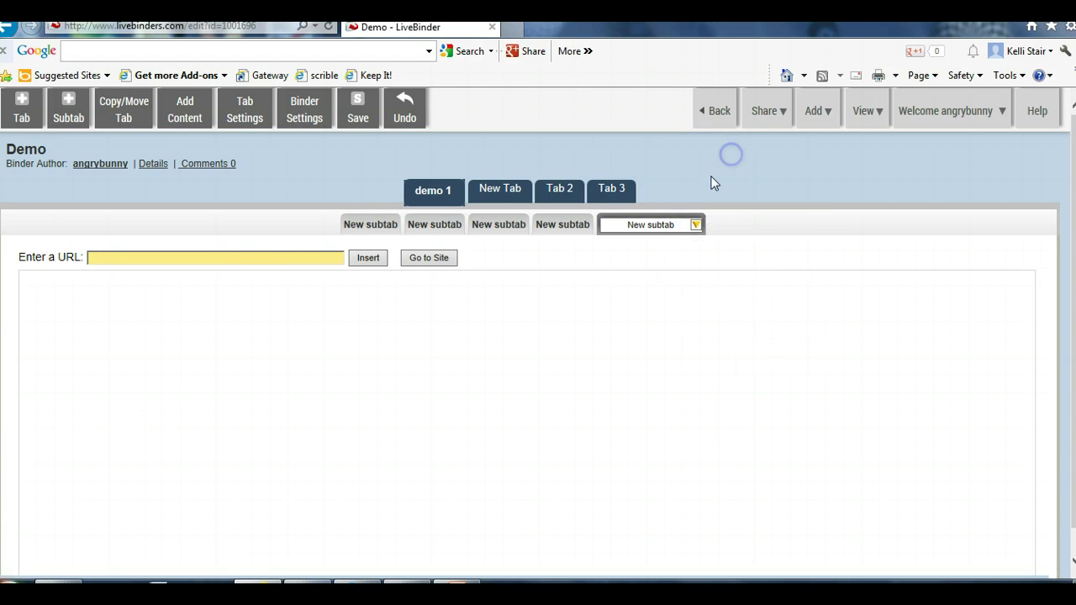
{"action": "left_click", "coordinate": [375, 225]}
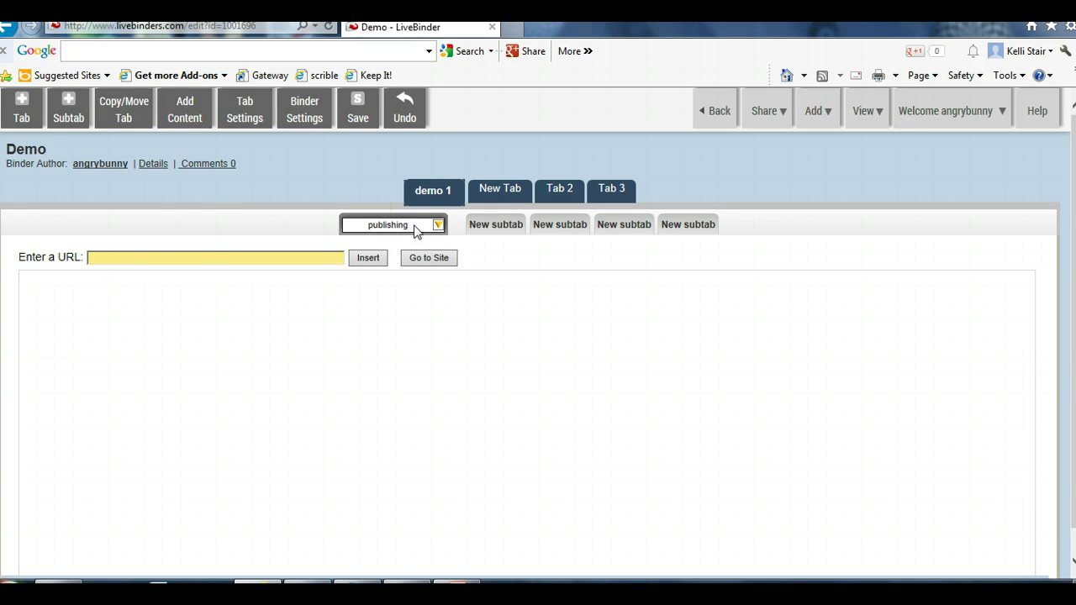
{"action": "left_click", "coordinate": [174, 259]}
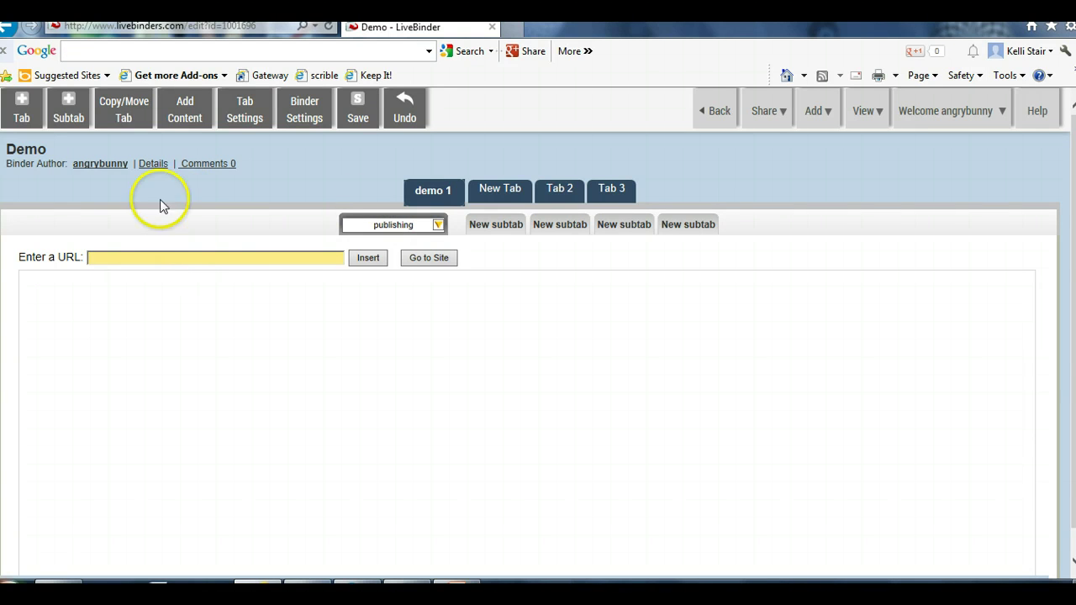
In a new browser tab, search Google for 'publishing' and open the ISSUU site
{"action": "left_click", "coordinate": [508, 27]}
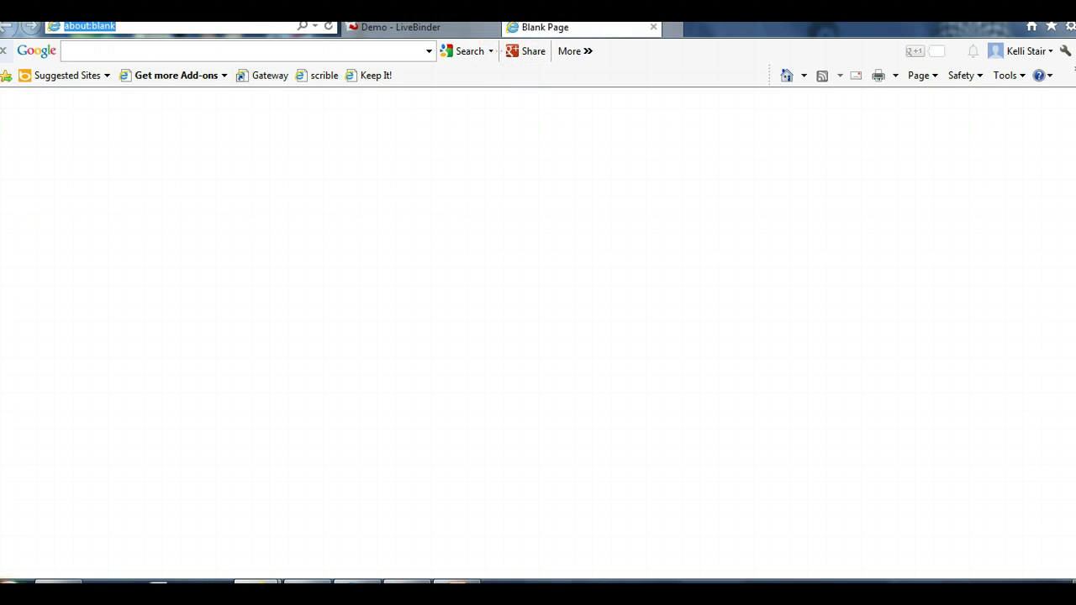
{"action": "type", "text": "google.com/"}
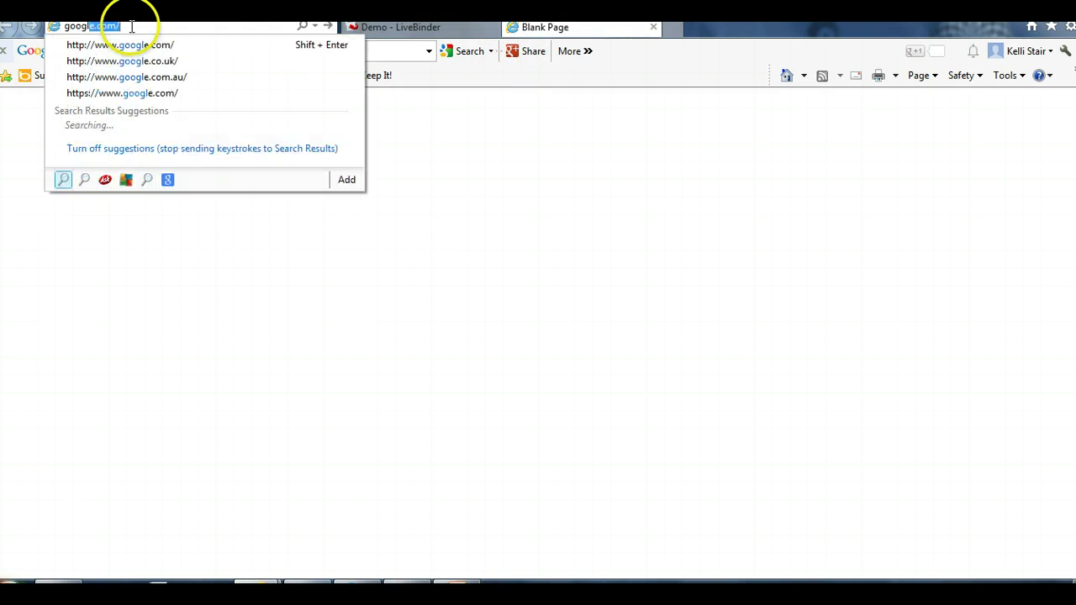
{"action": "key", "text": "Return"}
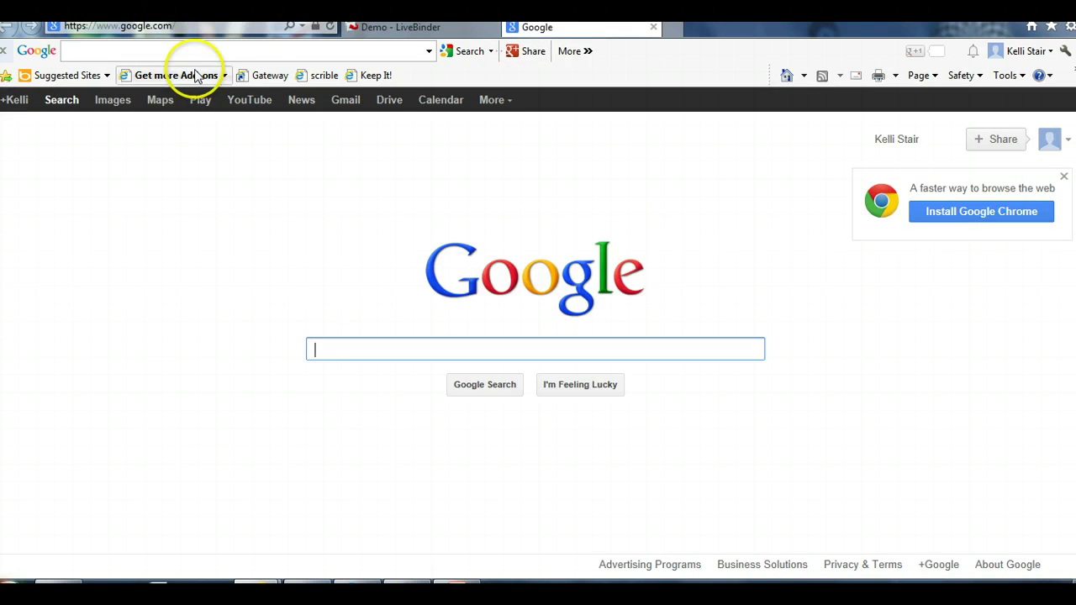
{"action": "type", "text": "publishing"}
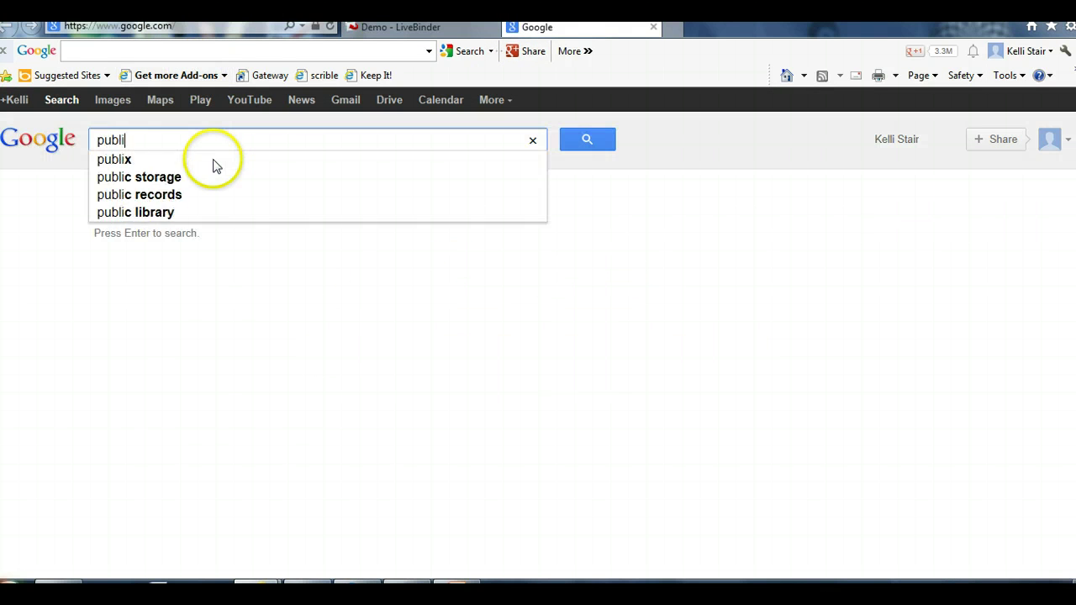
{"action": "key", "text": "Return"}
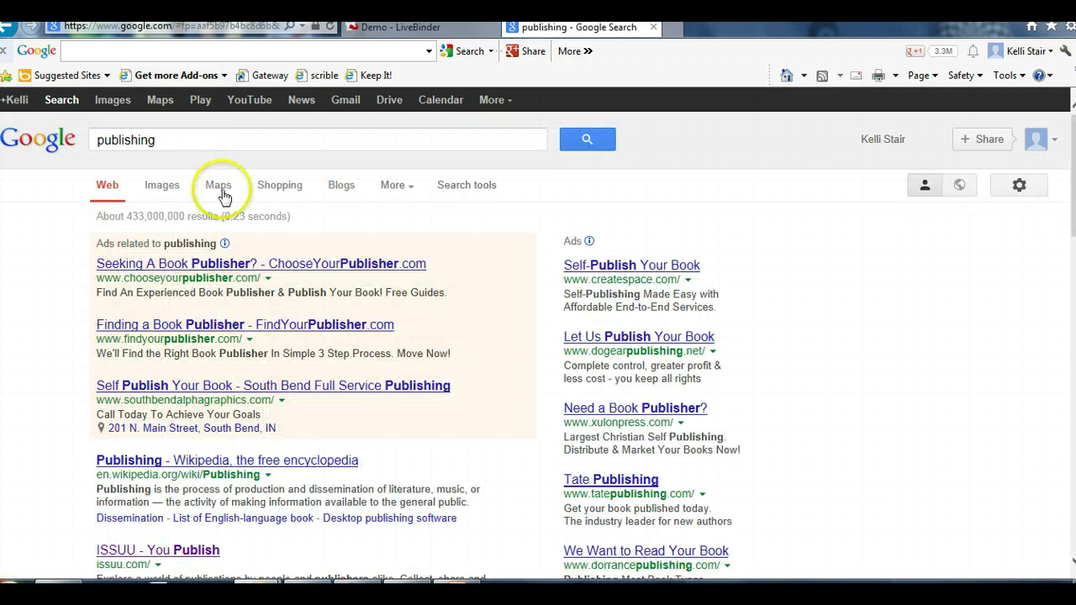
{"action": "scroll", "coordinate": [219, 328], "scroll_direction": "down", "scroll_amount": 2}
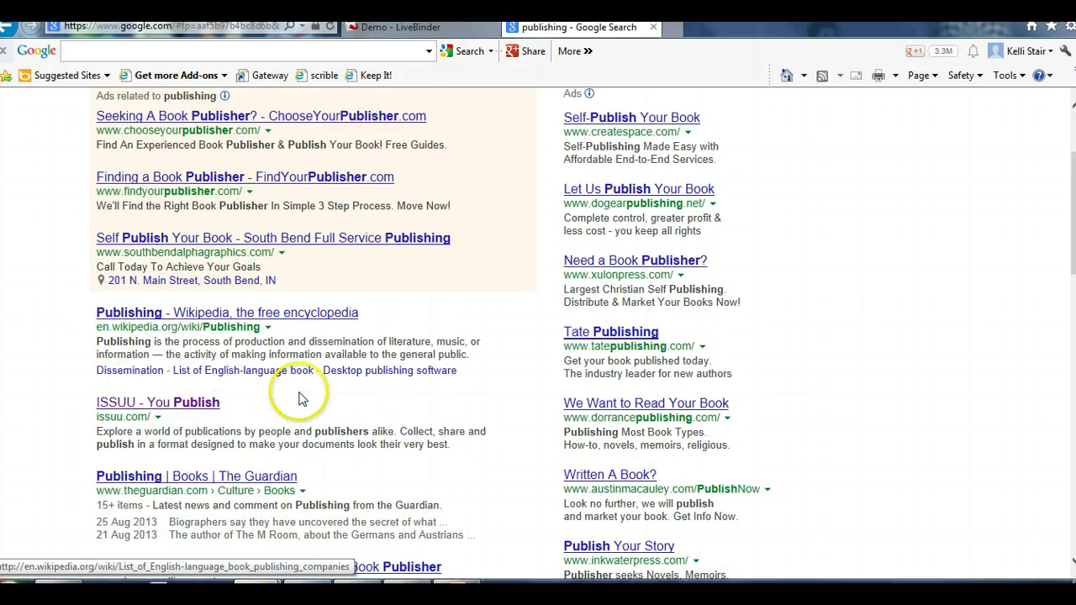
{"action": "scroll", "coordinate": [289, 389], "scroll_direction": "down", "scroll_amount": 2}
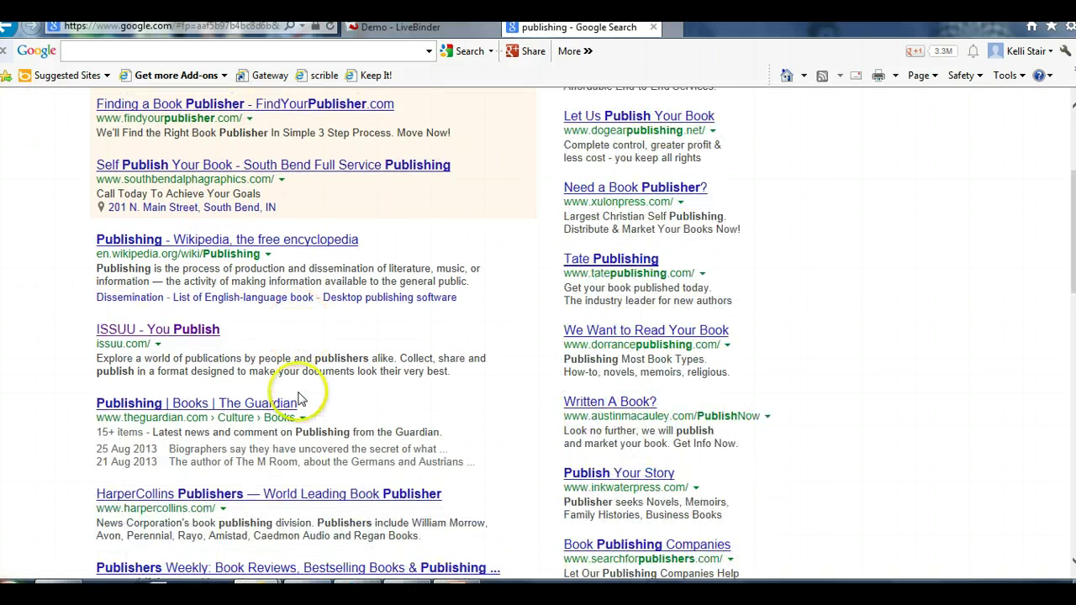
{"action": "left_click", "coordinate": [181, 332]}
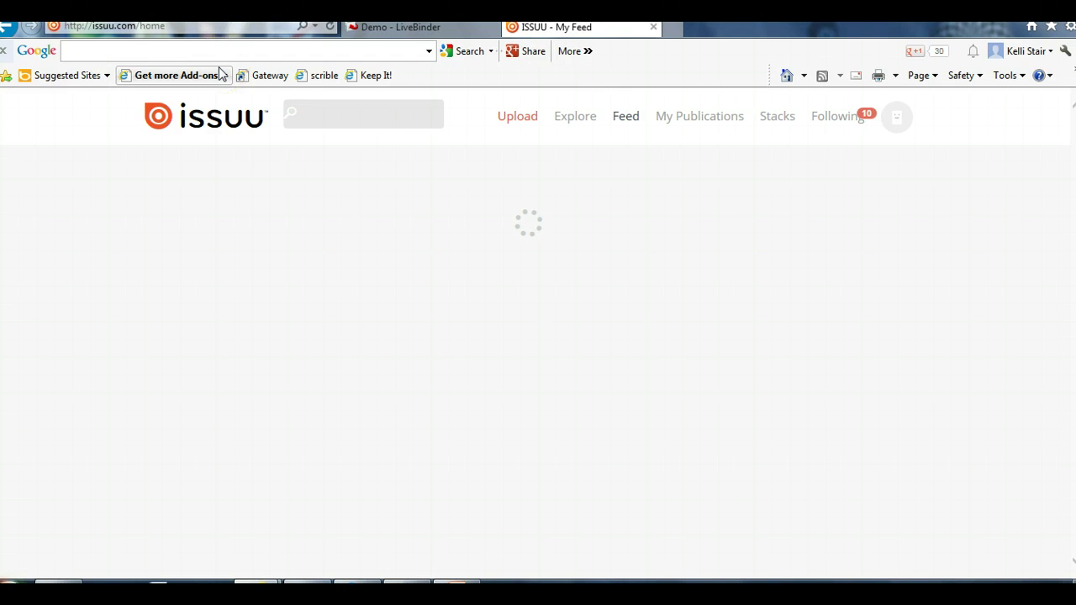
Copy the ISSUU page address and return to the Demo binder tab
{"action": "left_click", "coordinate": [108, 25]}
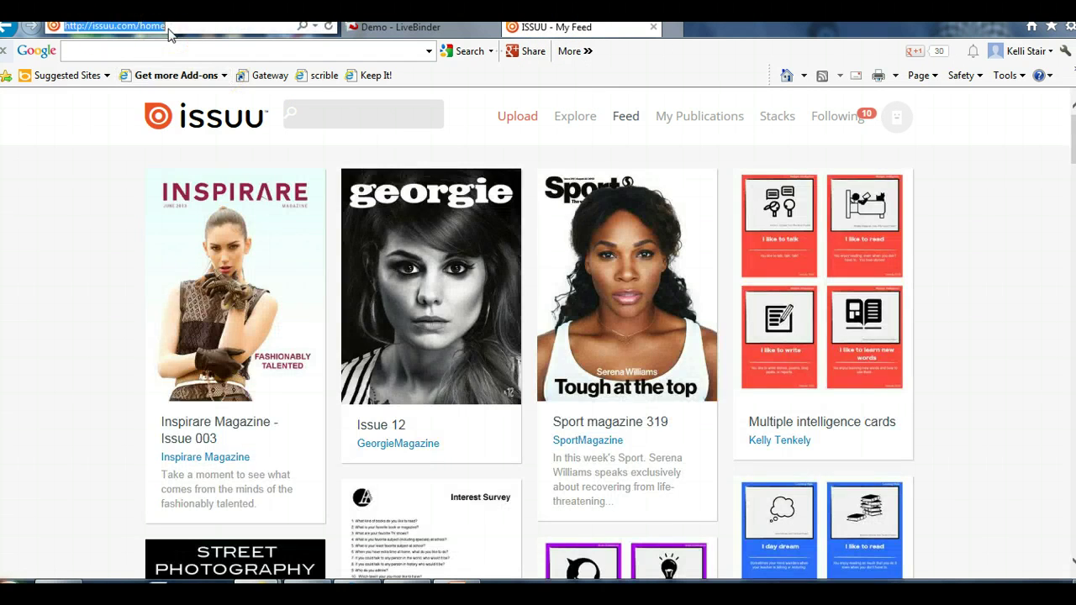
{"action": "right_click", "coordinate": [169, 33]}
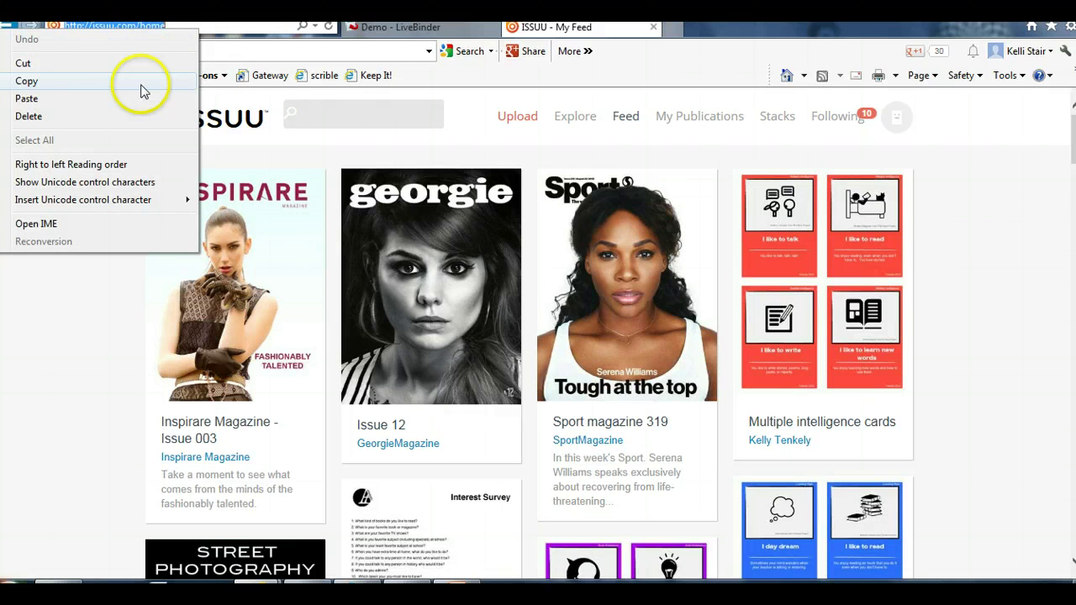
{"action": "left_click", "coordinate": [141, 81]}
{"action": "left_click", "coordinate": [386, 29]}
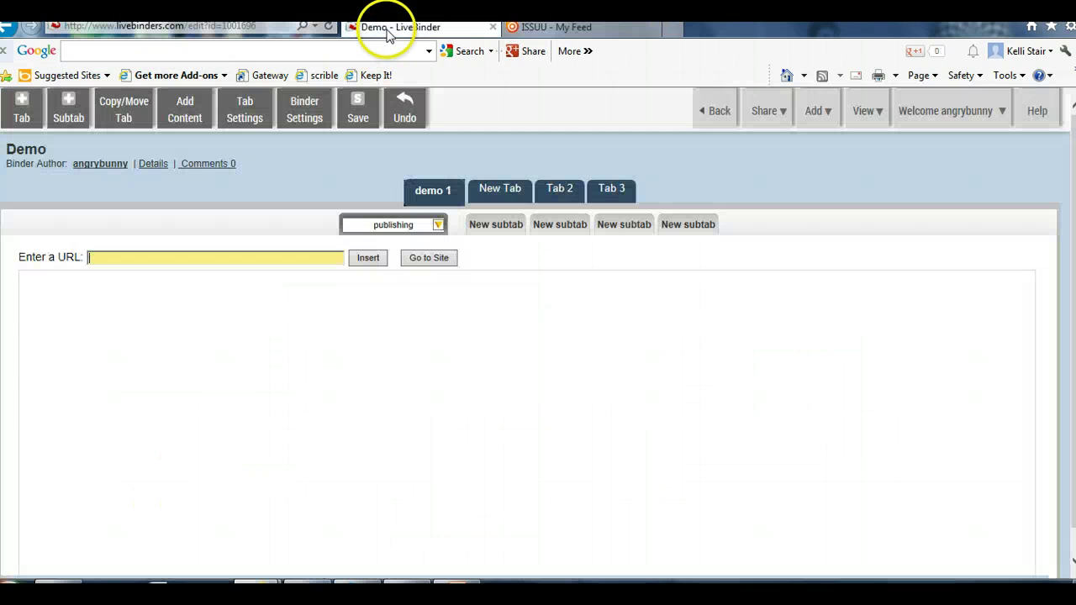
{"action": "left_click", "coordinate": [251, 262]}
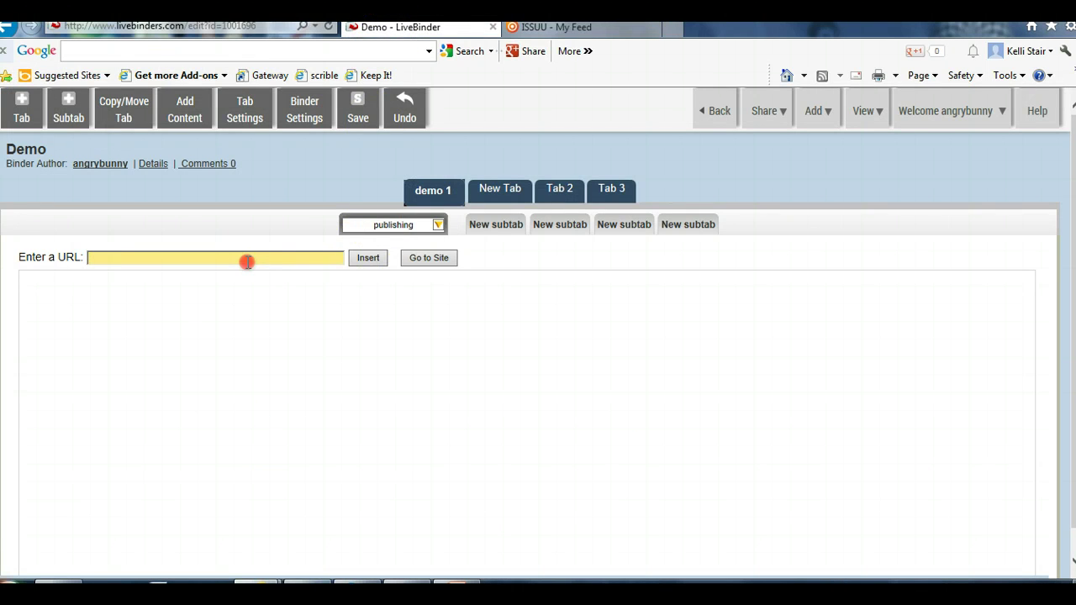
{"action": "right_click", "coordinate": [247, 262]}
{"action": "left_click", "coordinate": [286, 331]}
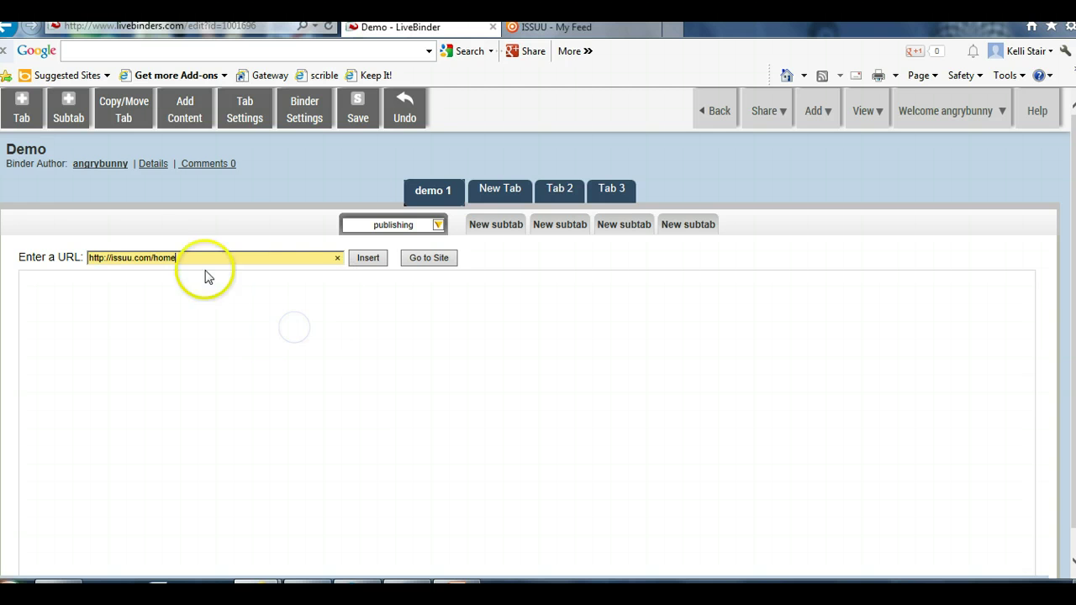
{"action": "left_click", "coordinate": [367, 260]}
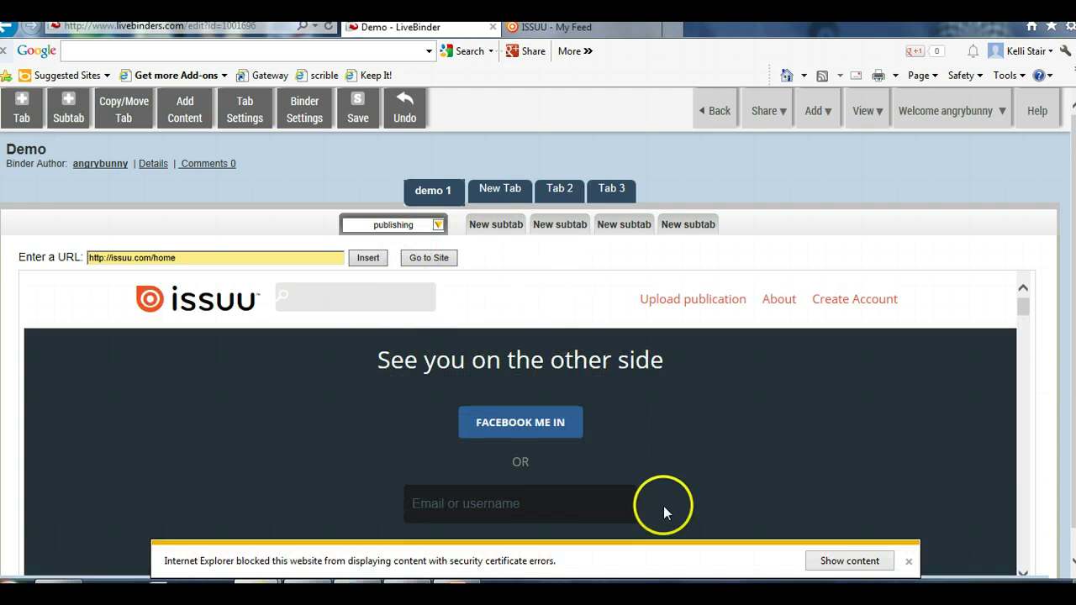
{"action": "left_click", "coordinate": [909, 563]}
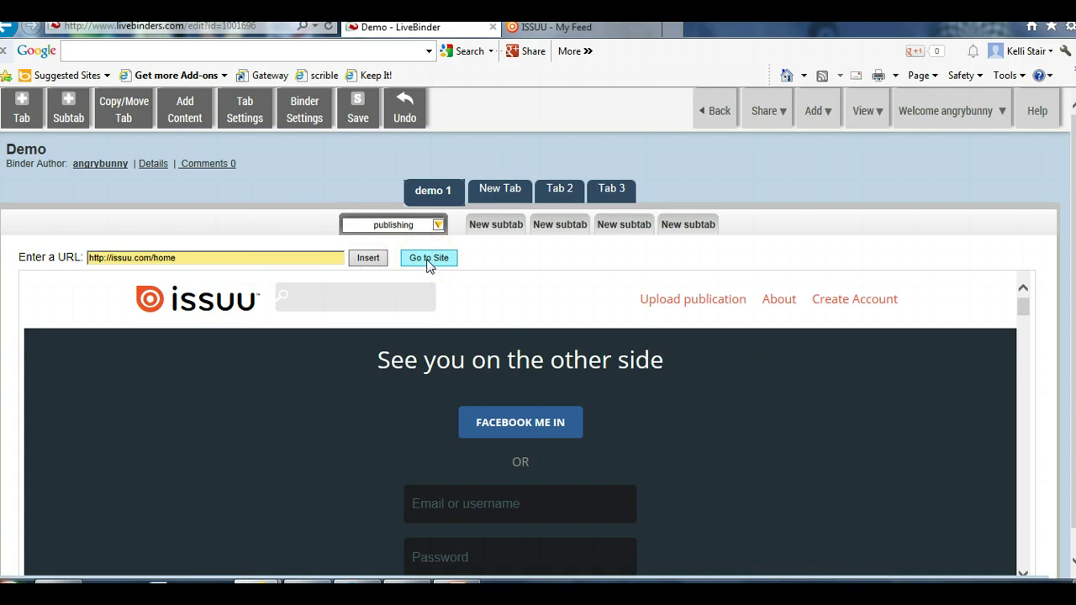
{"action": "left_click", "coordinate": [223, 240]}
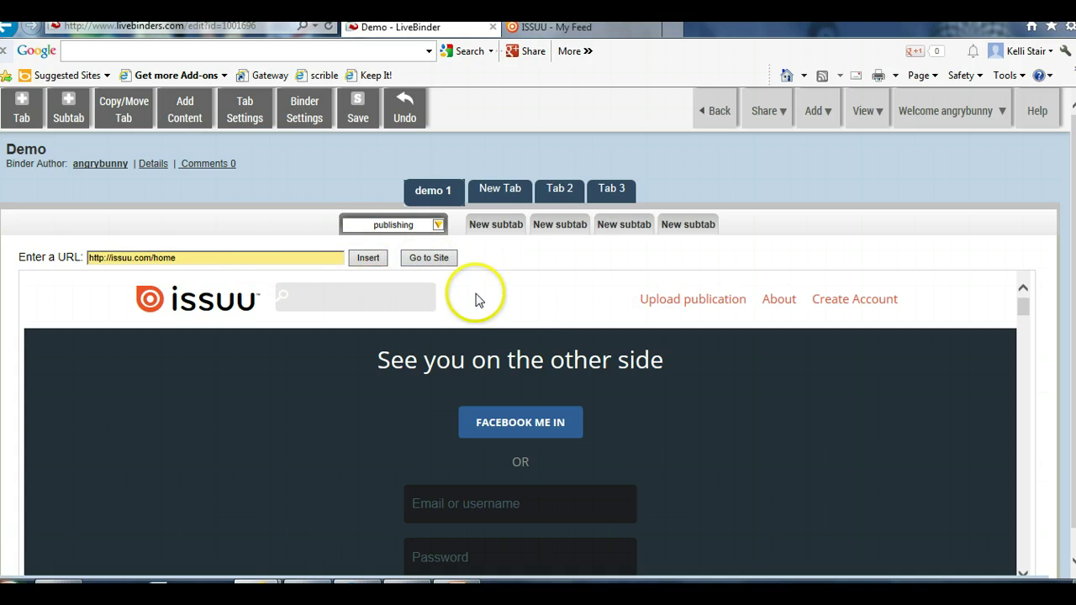
{"action": "scroll", "coordinate": [480, 293], "scroll_direction": "down", "scroll_amount": 5}
{"action": "scroll", "coordinate": [483, 292], "scroll_direction": "up", "scroll_amount": 5}
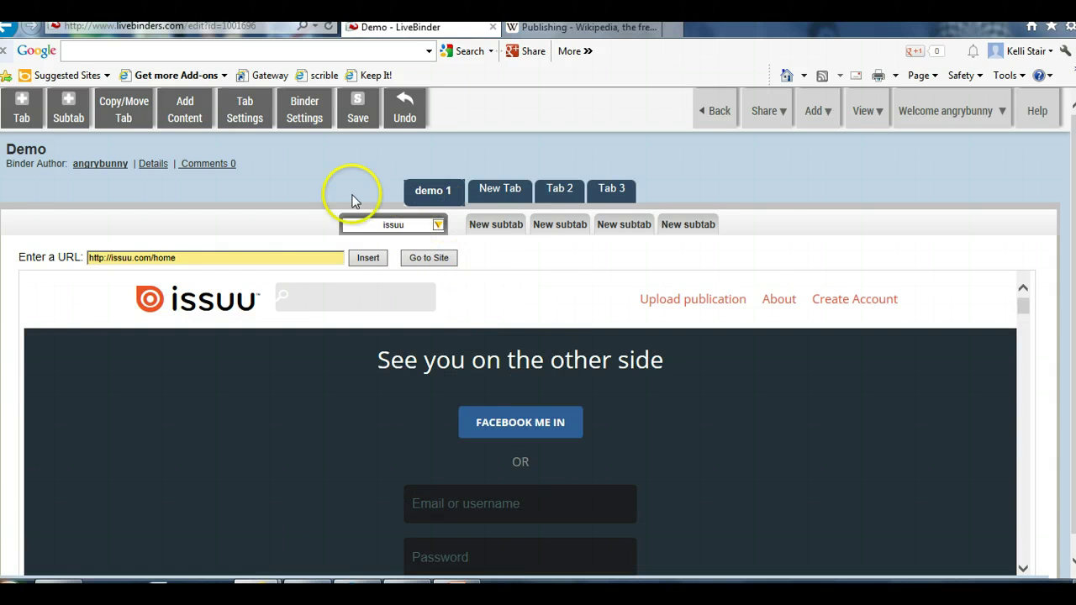
Apply the Text - Media layout to the issuu subtab through Tab Settings
{"action": "left_click", "coordinate": [244, 117]}
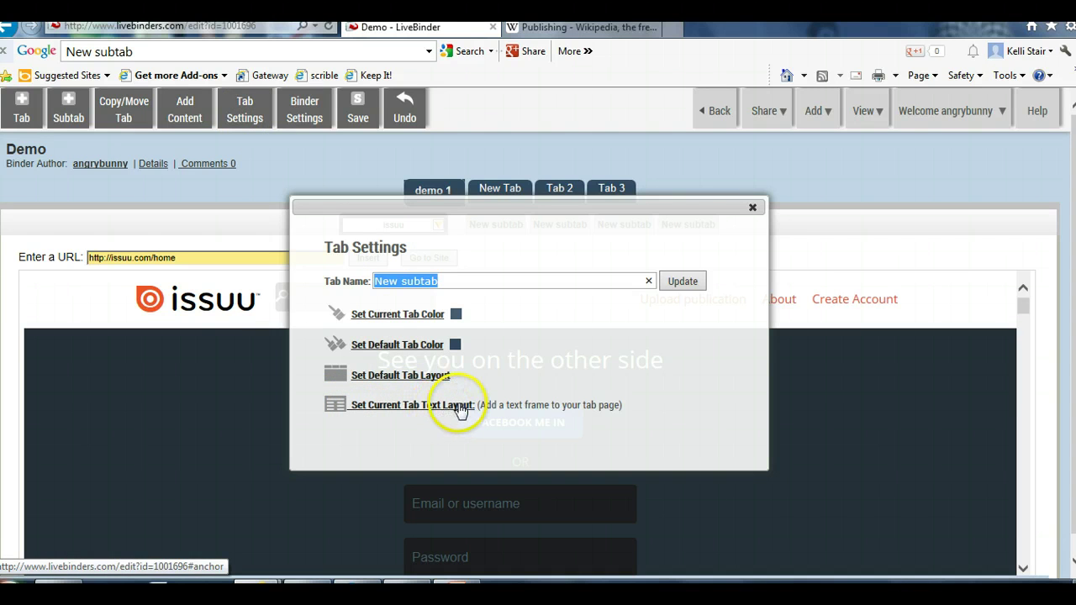
{"action": "left_click", "coordinate": [461, 408]}
{"action": "scroll", "coordinate": [486, 423], "scroll_direction": "down", "scroll_amount": 3}
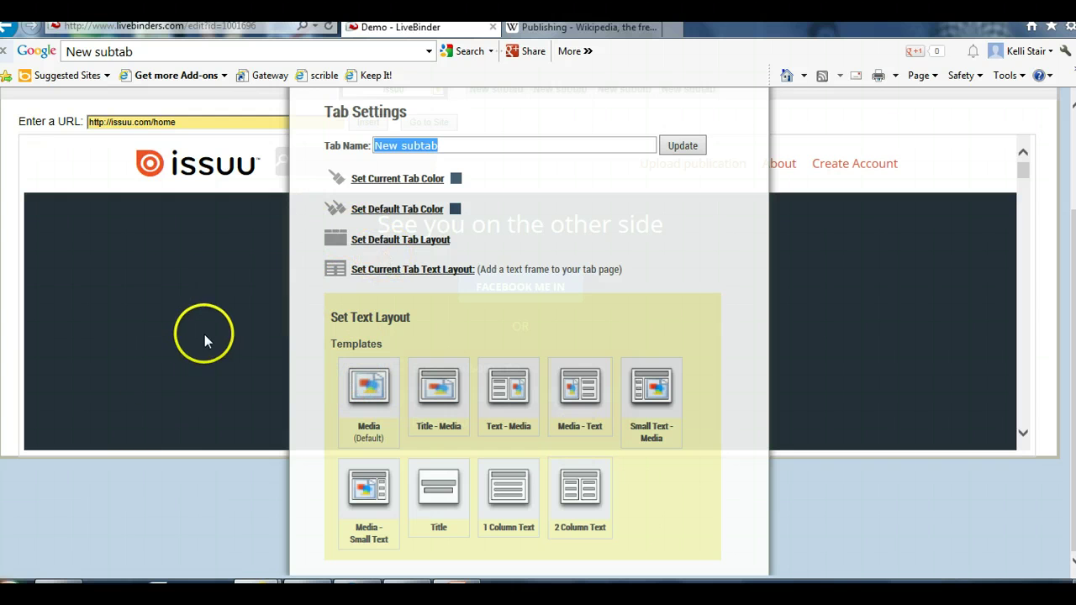
{"action": "left_click", "coordinate": [516, 398]}
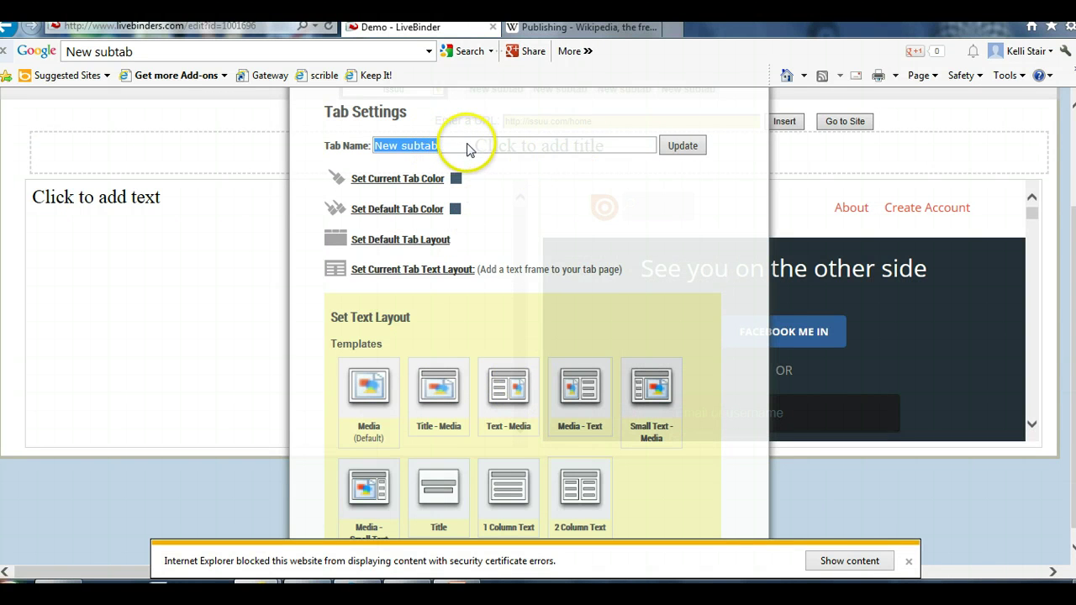
{"action": "left_click", "coordinate": [672, 151]}
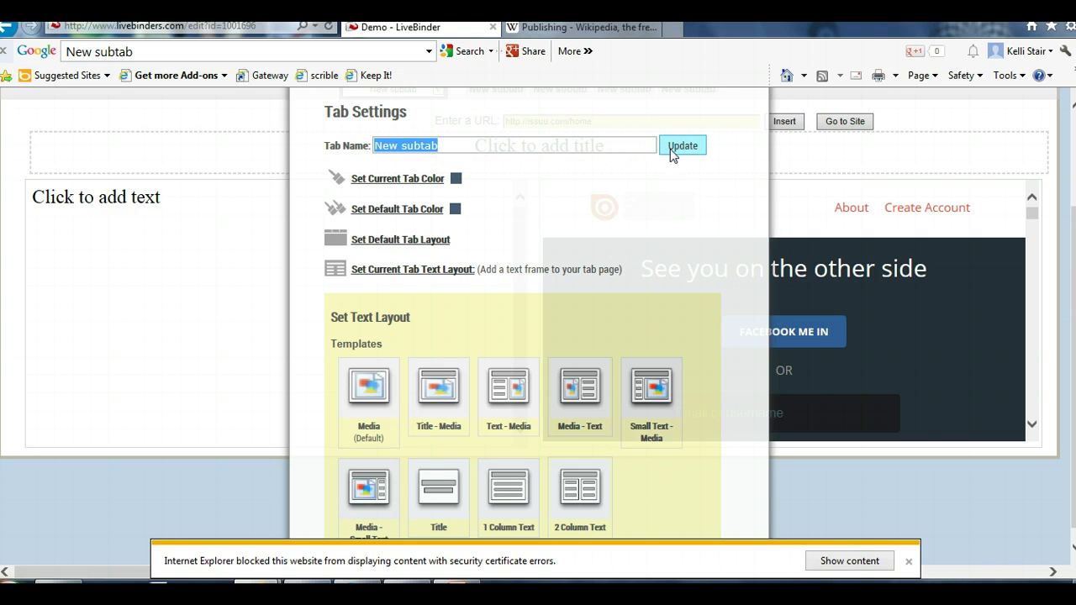
{"action": "left_click", "coordinate": [908, 561]}
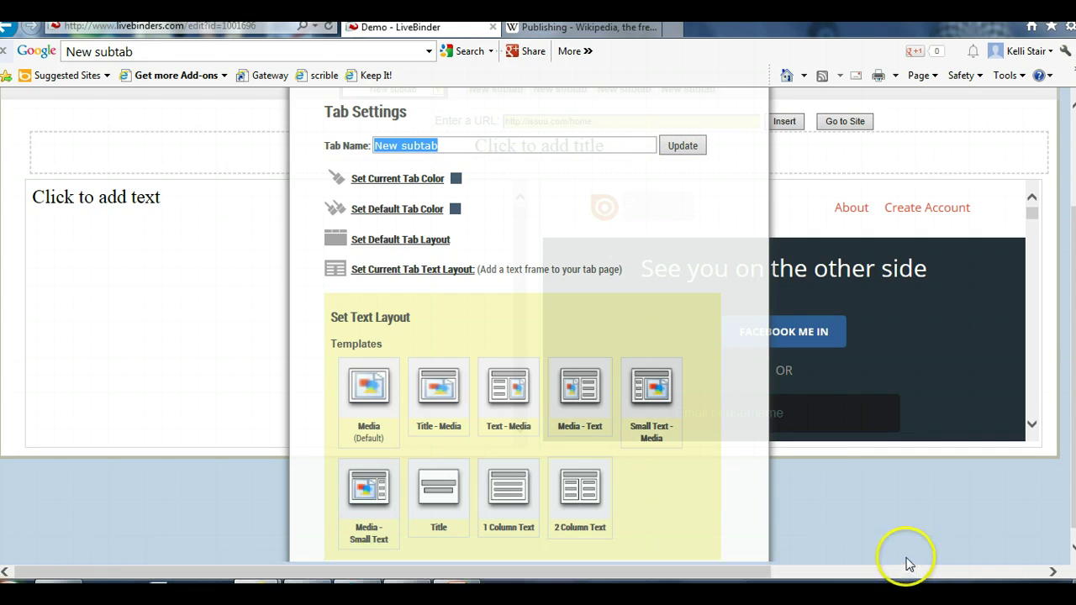
{"action": "left_click", "coordinate": [677, 149]}
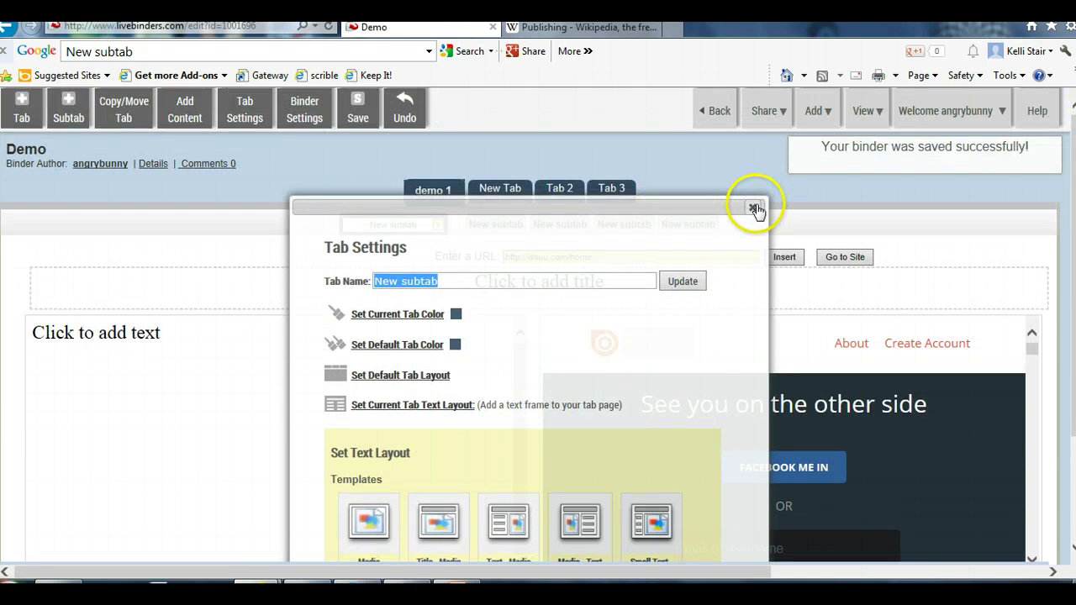
{"action": "left_click", "coordinate": [753, 207]}
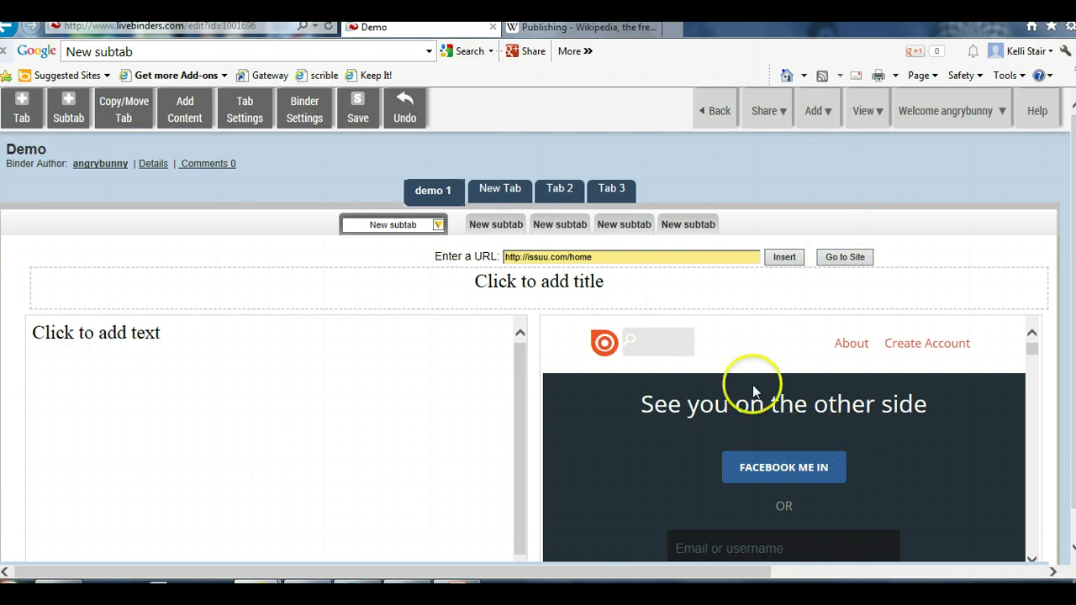
Replace the title placeholder with 'How to Use ISSUU'
{"action": "left_click", "coordinate": [607, 283]}
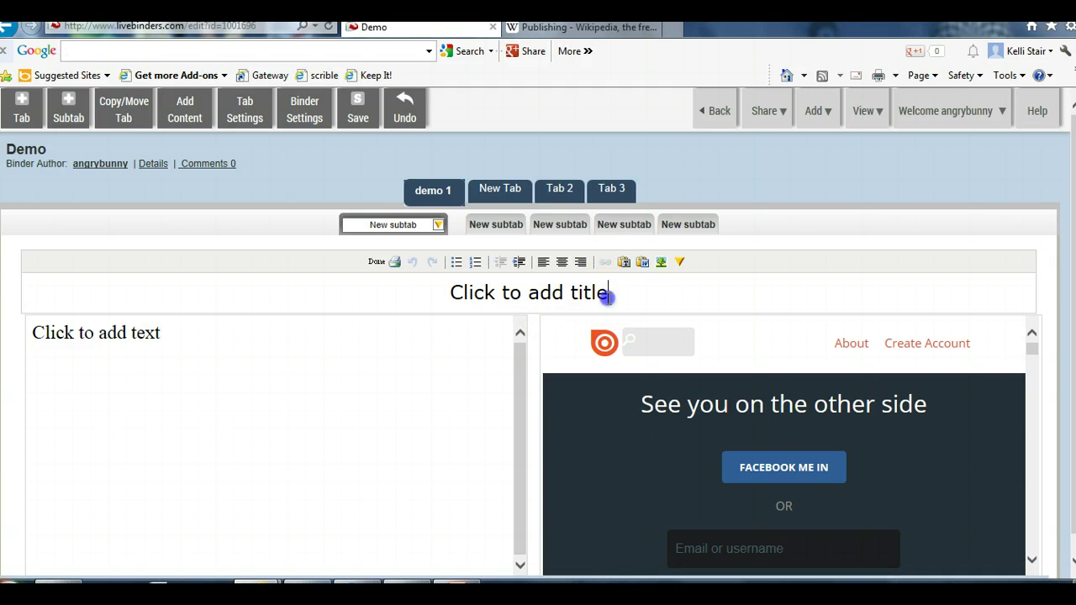
{"action": "left_click_drag", "start_coordinate": [604, 295], "coordinate": [455, 292]}
{"action": "type", "text": "H"}
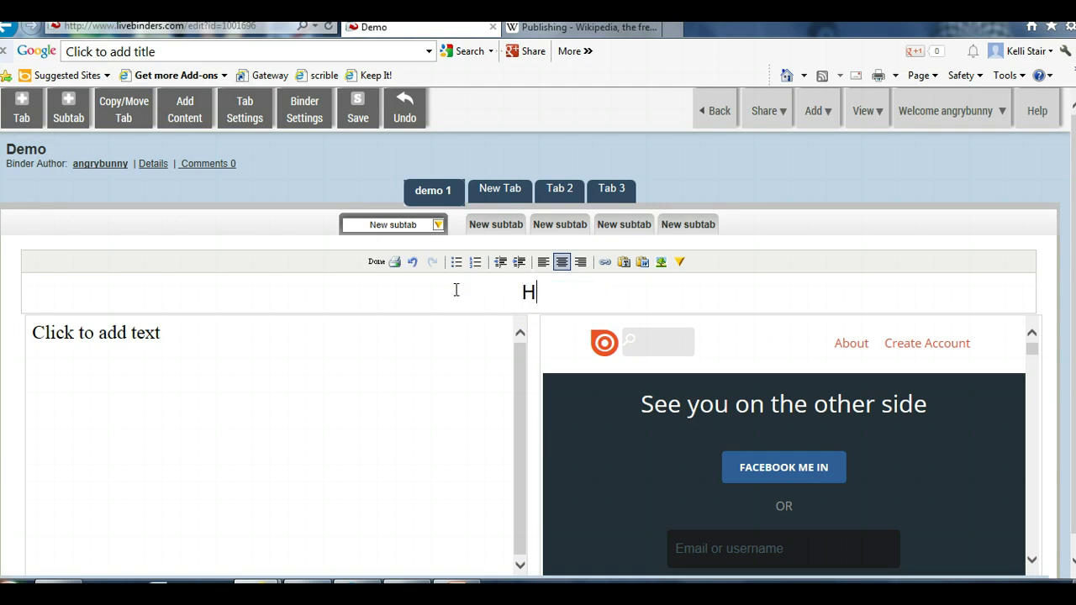
{"action": "type", "text": "ow to Us"}
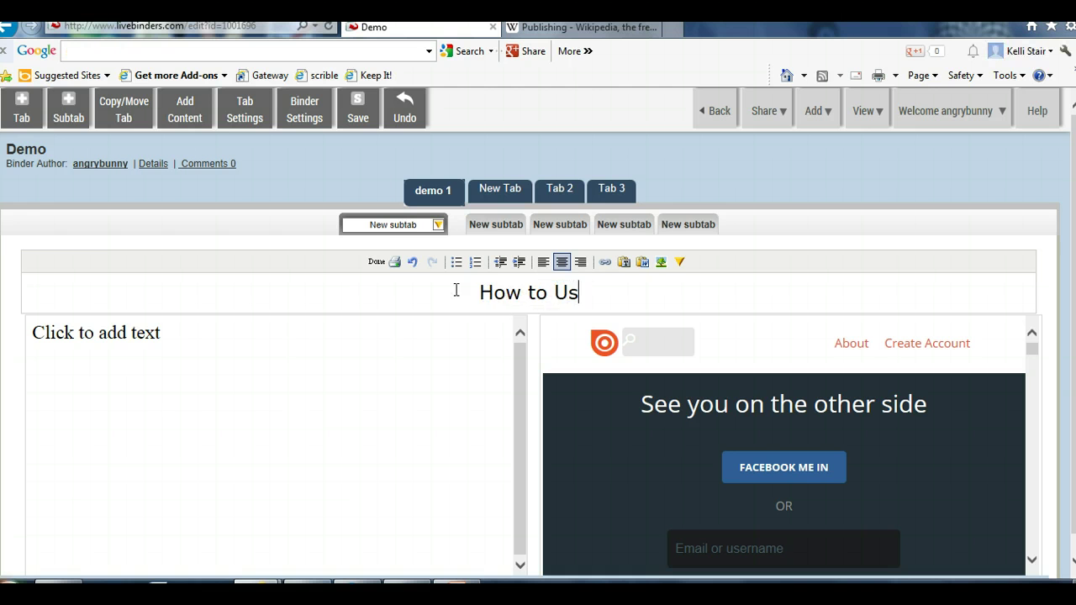
{"action": "type", "text": "e Iss"}
{"action": "key", "text": "BackSpace"}
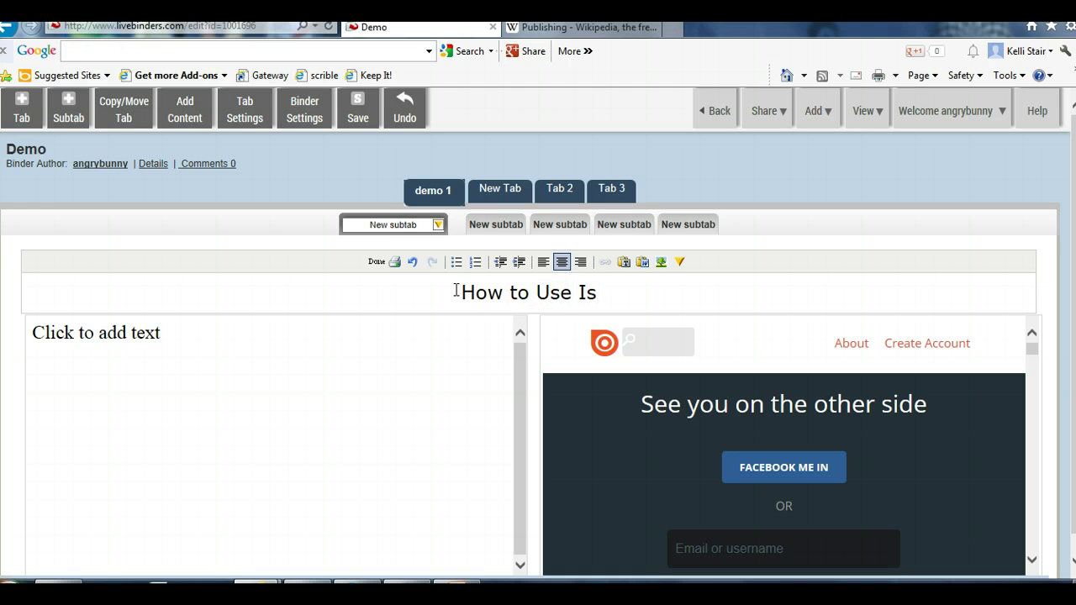
{"action": "key", "text": "BackSpace"}
{"action": "type", "text": "SSUU"}
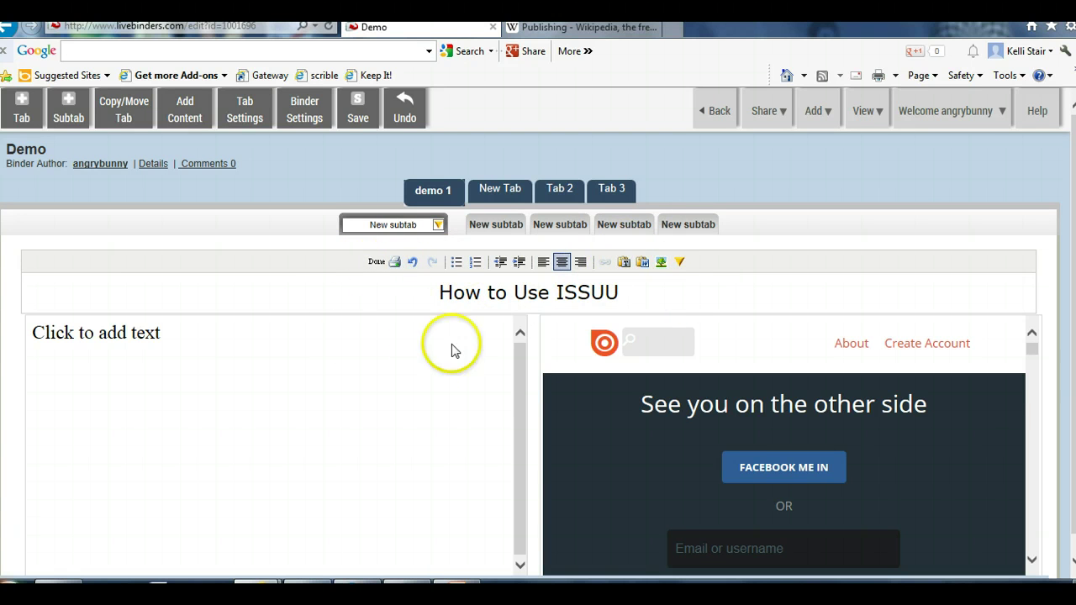
Type the publishing instructions plus Guiding Questions, Vocabulary and Discussion Questions headings
{"action": "left_click", "coordinate": [157, 338]}
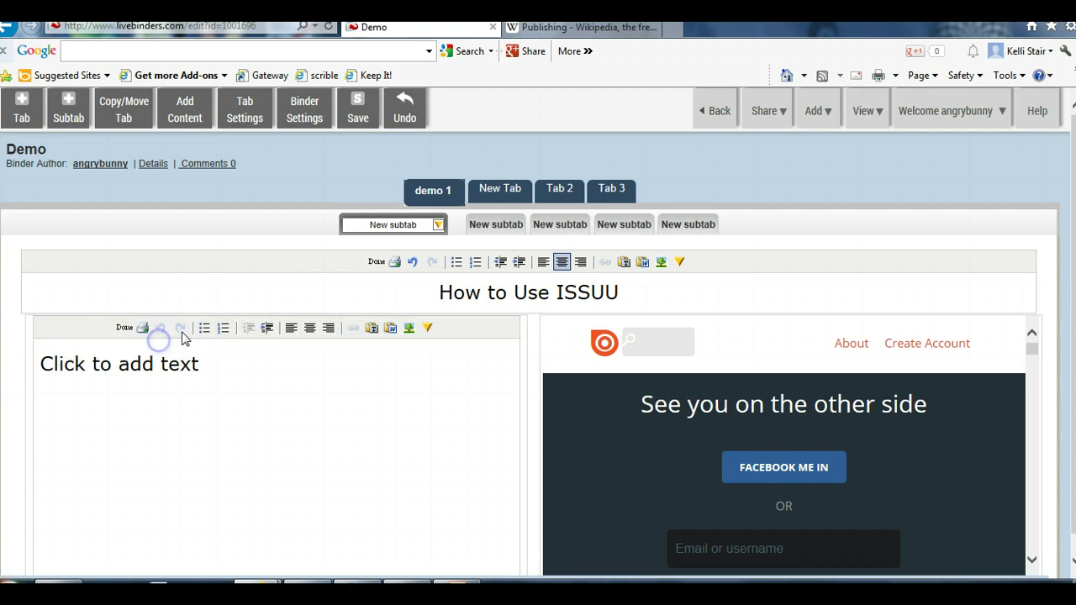
{"action": "left_click_drag", "start_coordinate": [216, 372], "coordinate": [93, 374]}
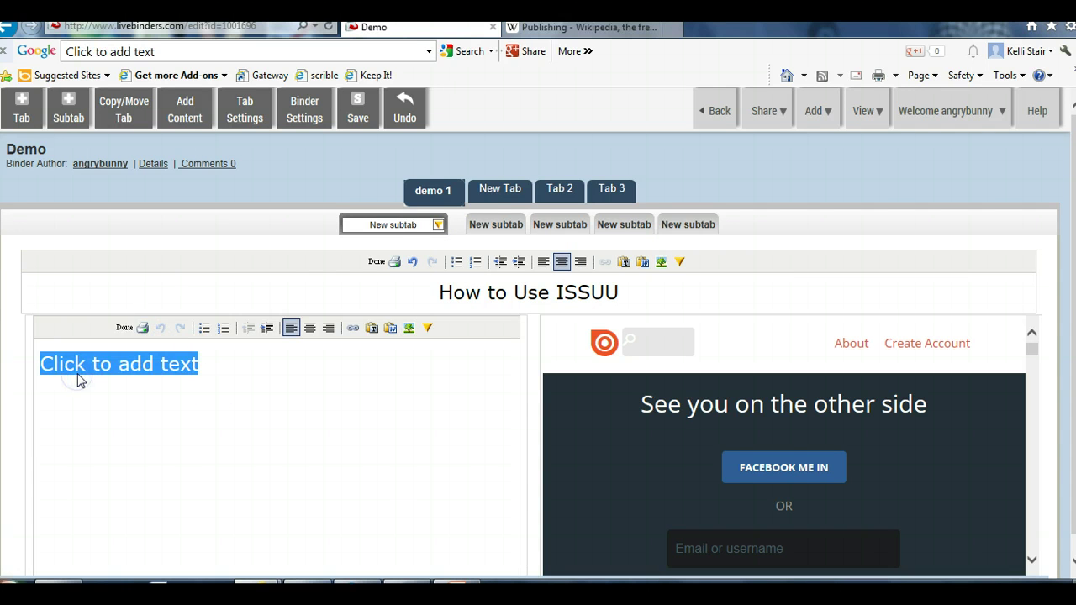
{"action": "type", "text": "Go to the site, log in, and publish your project."}
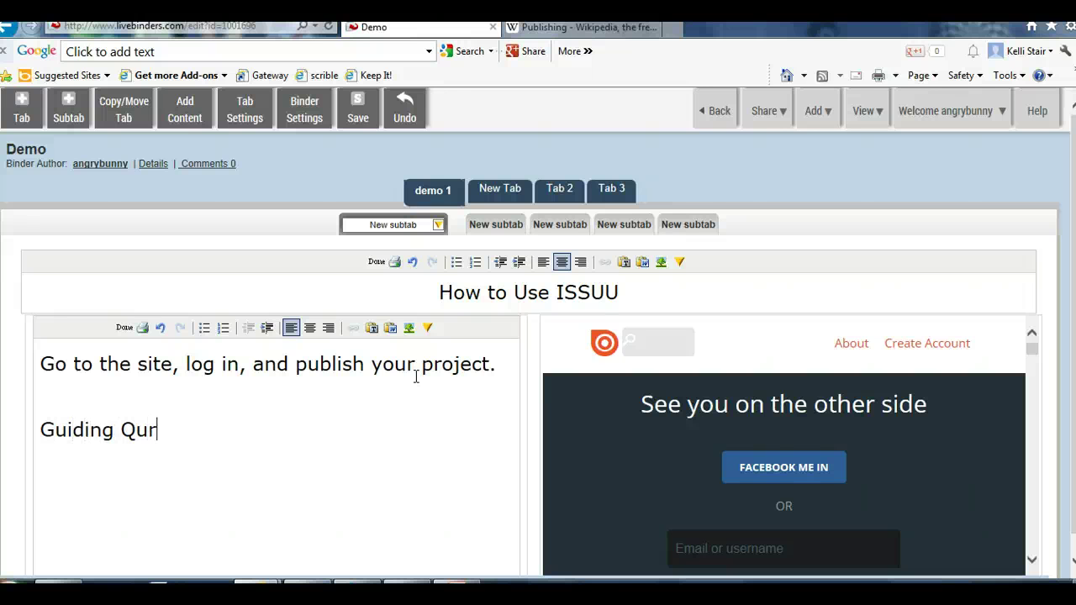
{"action": "type", "text": "ions "}
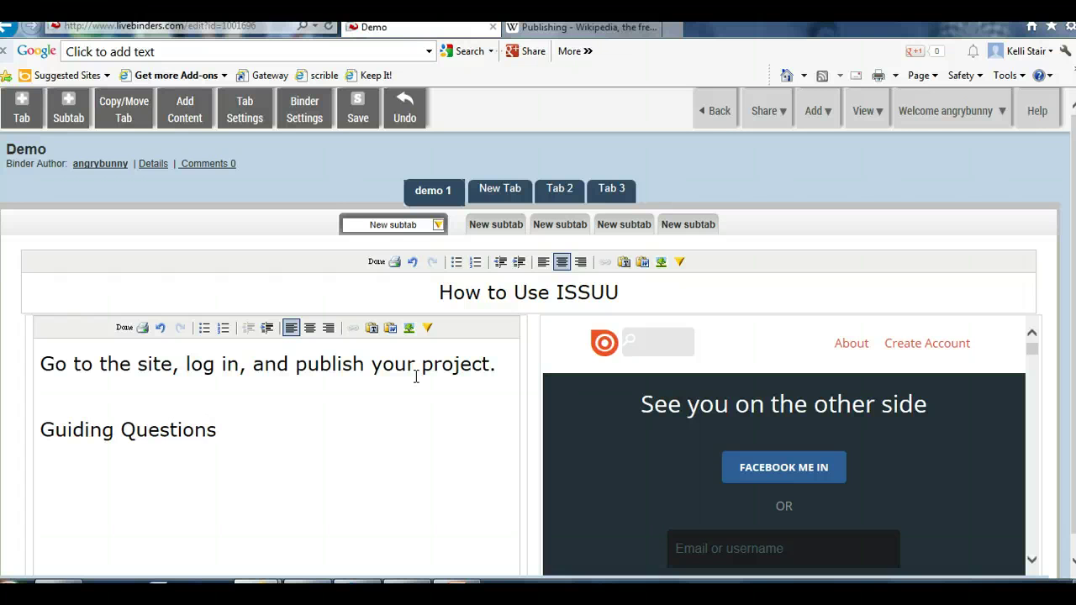
{"action": "type", "text": "Vocbaluar"}
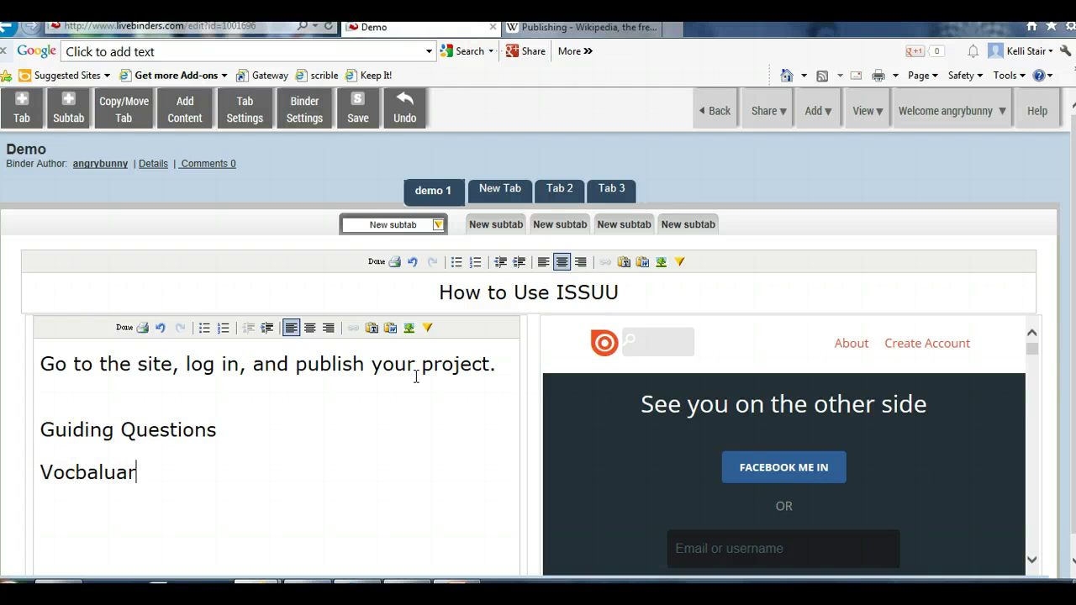
{"action": "key", "text": "BackSpace"}
{"action": "key", "text": "BackSpace"}
{"action": "key", "text": "BackSpace"}
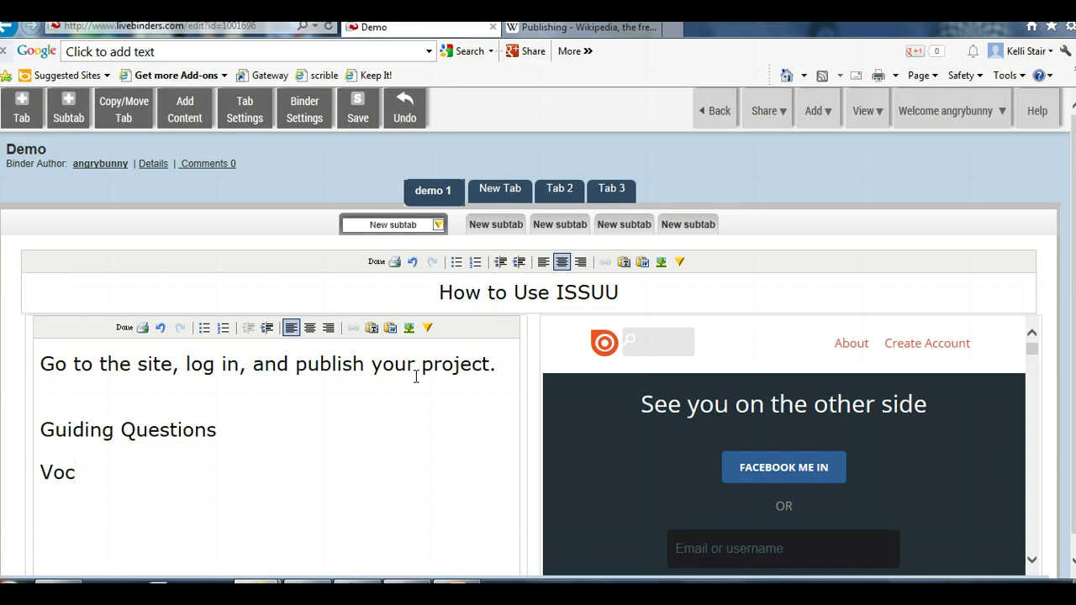
{"action": "type", "text": "abu"}
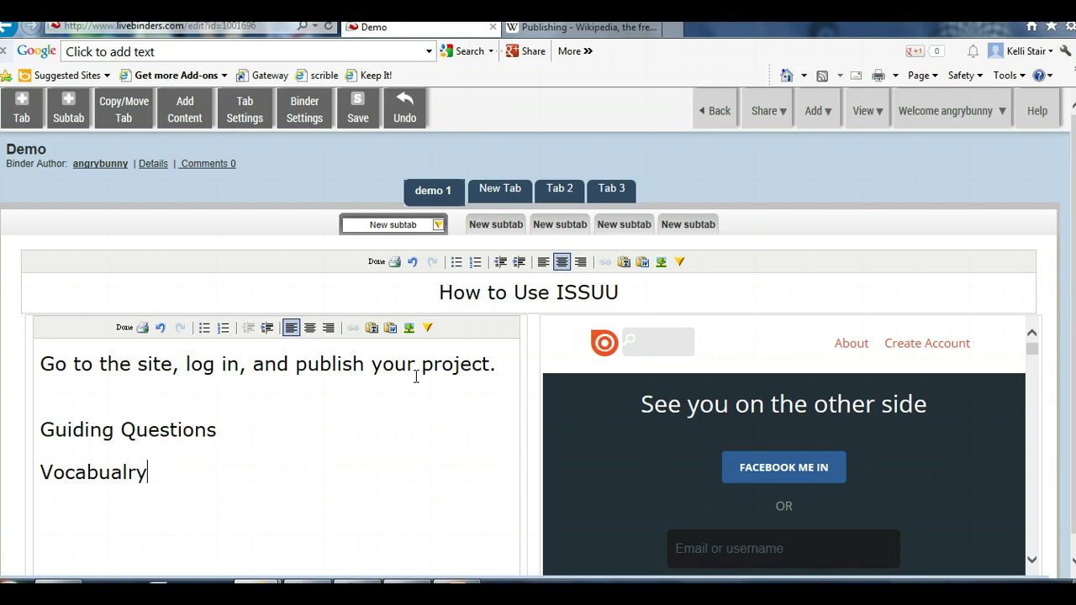
{"action": "type", "text": "lary "}
{"action": "type", "text": "Discussion Questions"}
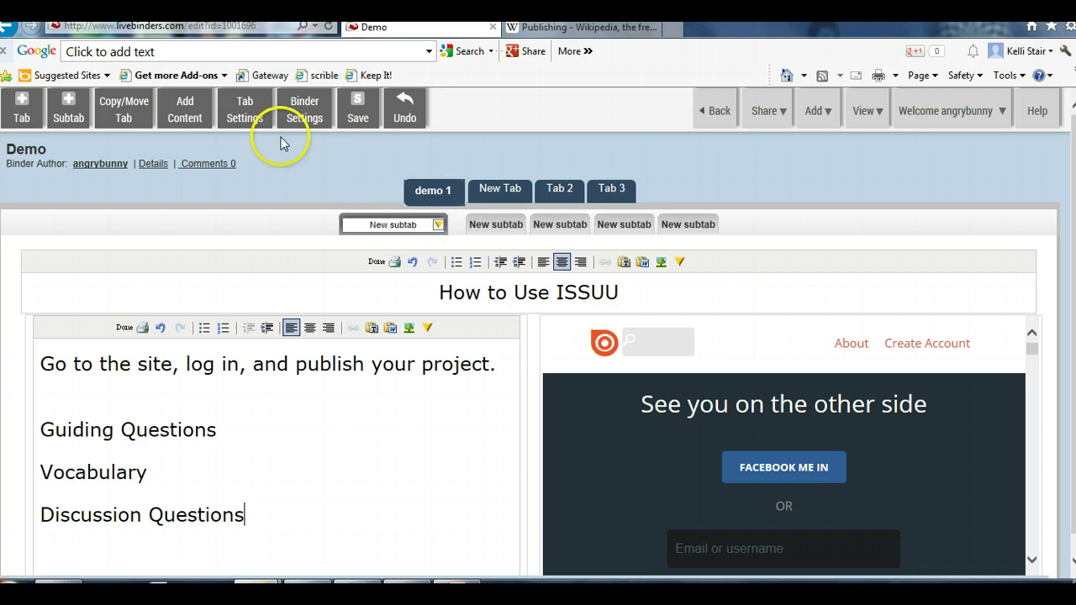
Add a second New Tab with a subtab after demo 1, then bring up the Share menu
{"action": "left_click", "coordinate": [21, 107]}
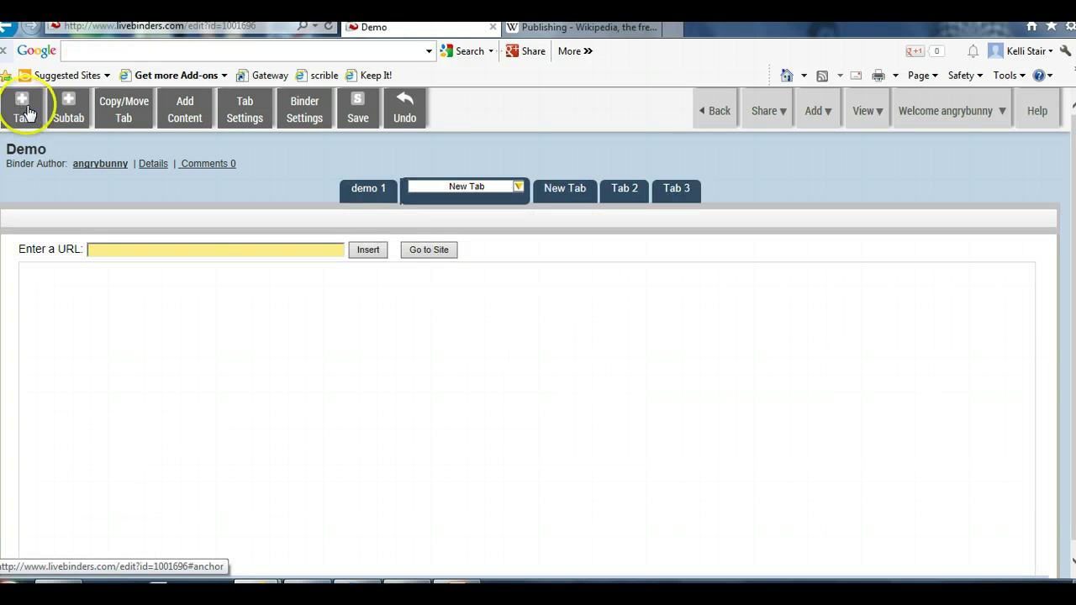
{"action": "left_click", "coordinate": [69, 107]}
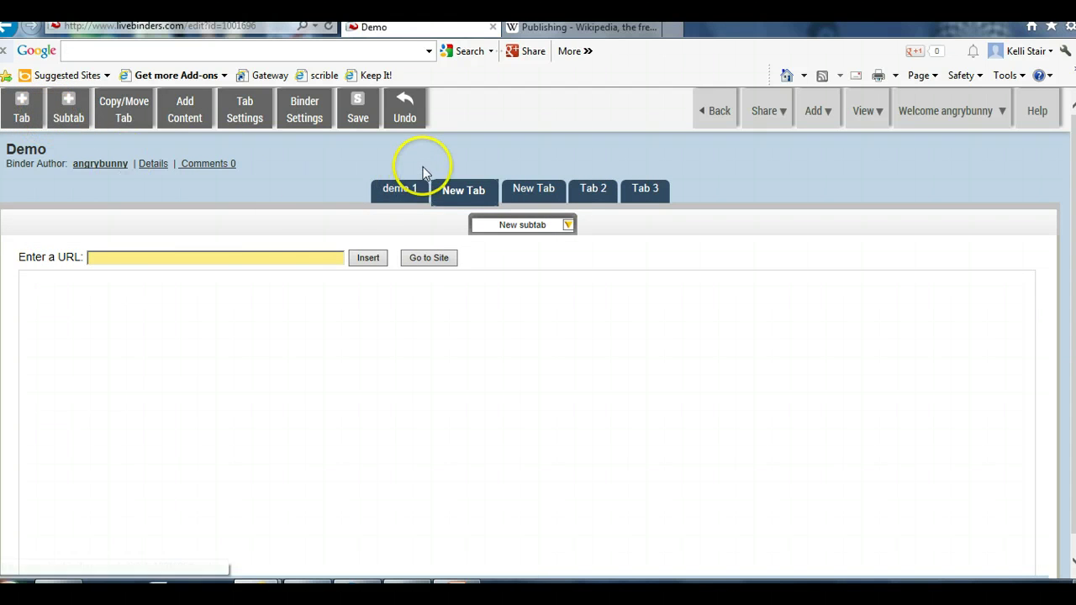
{"action": "left_click", "coordinate": [434, 269]}
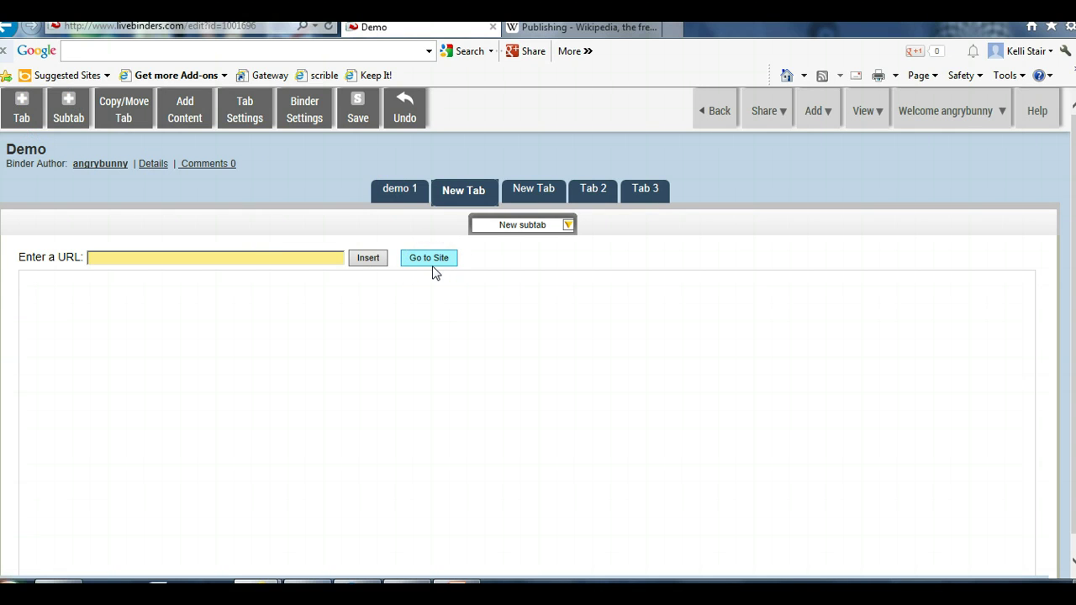
{"action": "left_click", "coordinate": [765, 111]}
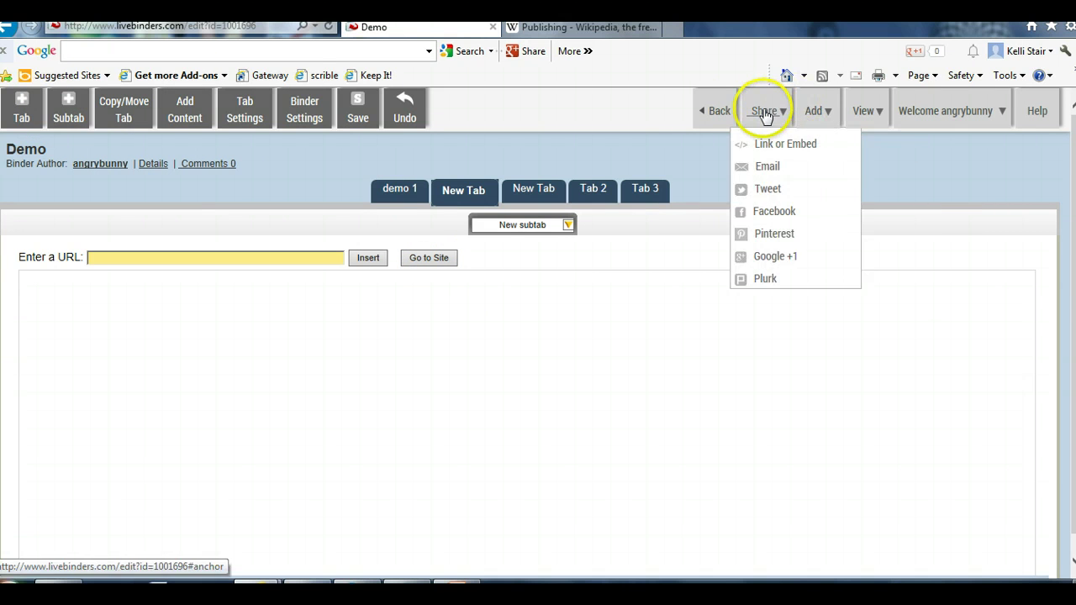
Save the Demo binder and select its link address under Share > Link or Embed
{"action": "left_click", "coordinate": [357, 116]}
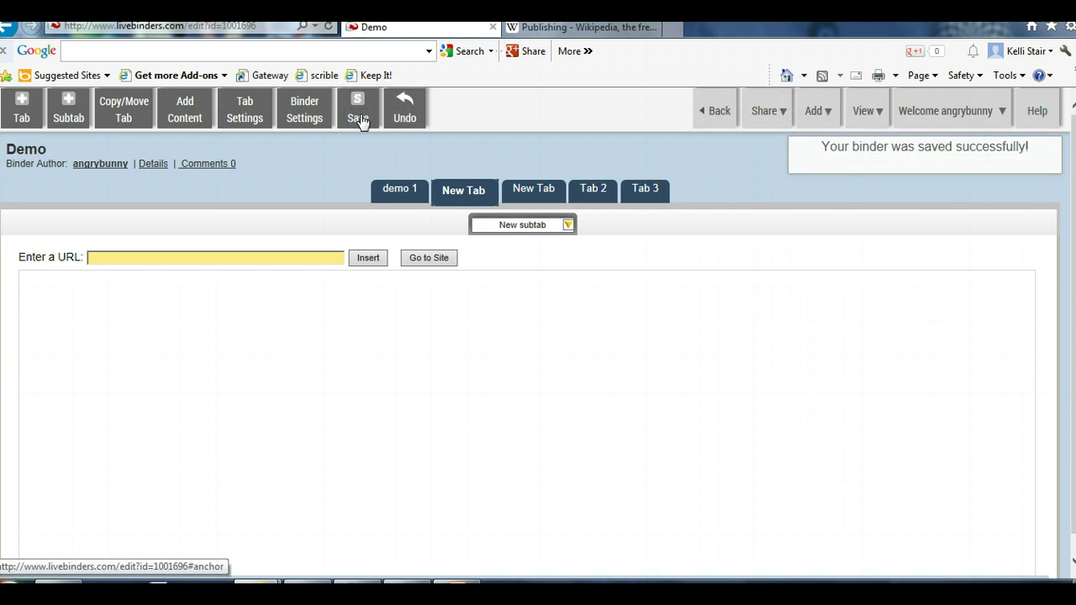
{"action": "left_click", "coordinate": [761, 114]}
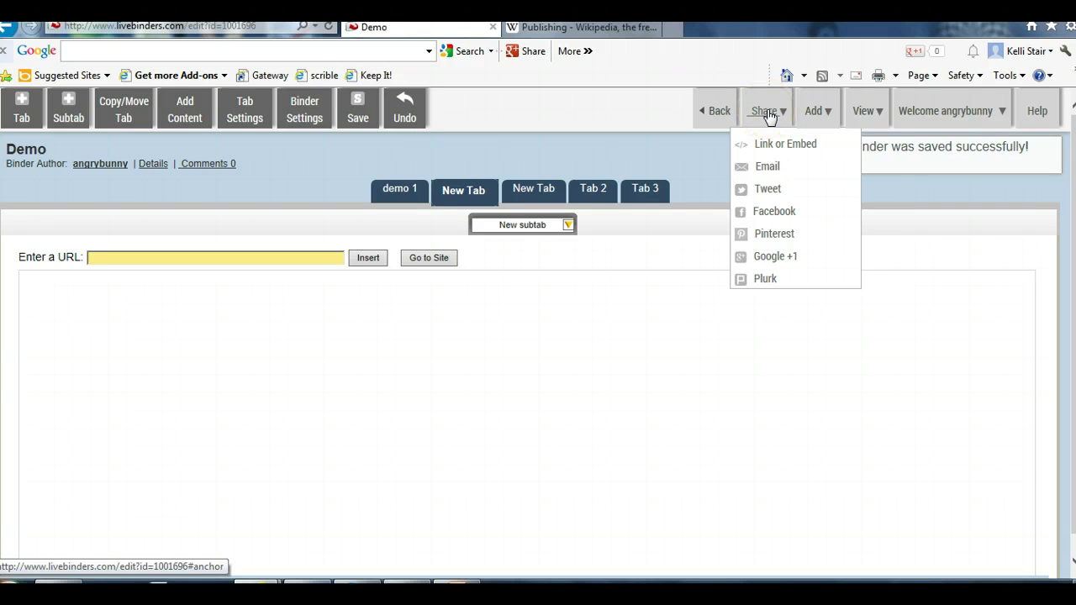
{"action": "left_click", "coordinate": [776, 148]}
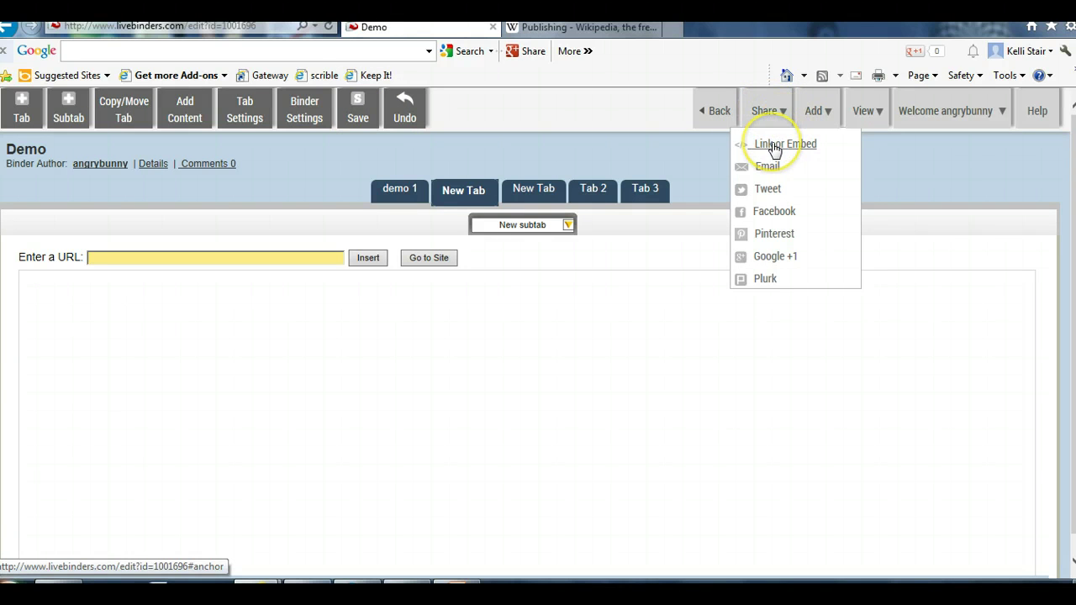
{"action": "left_click", "coordinate": [774, 148]}
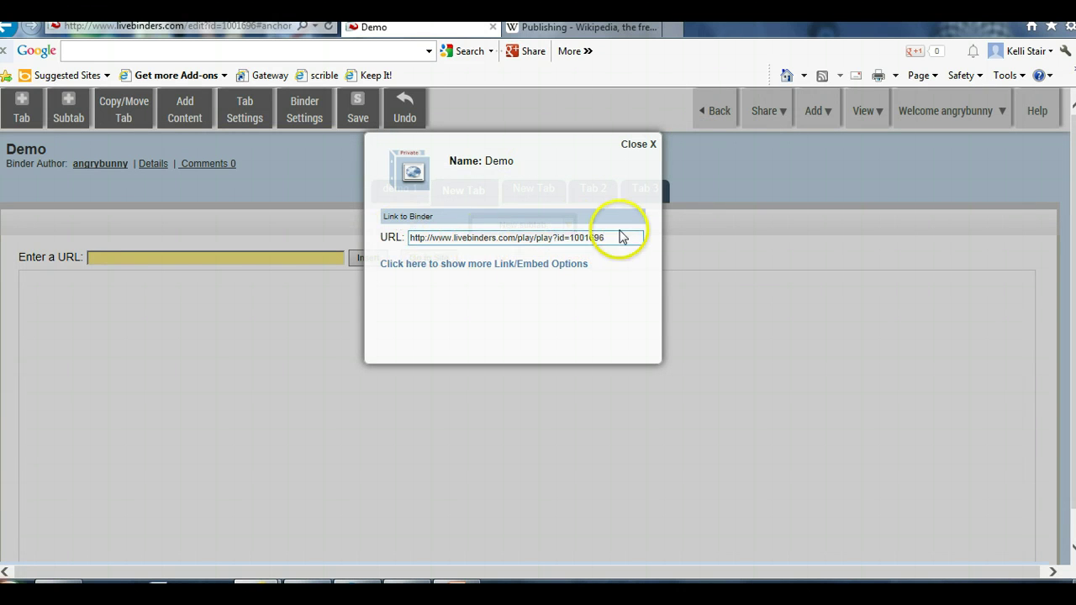
{"action": "left_click", "coordinate": [621, 237]}
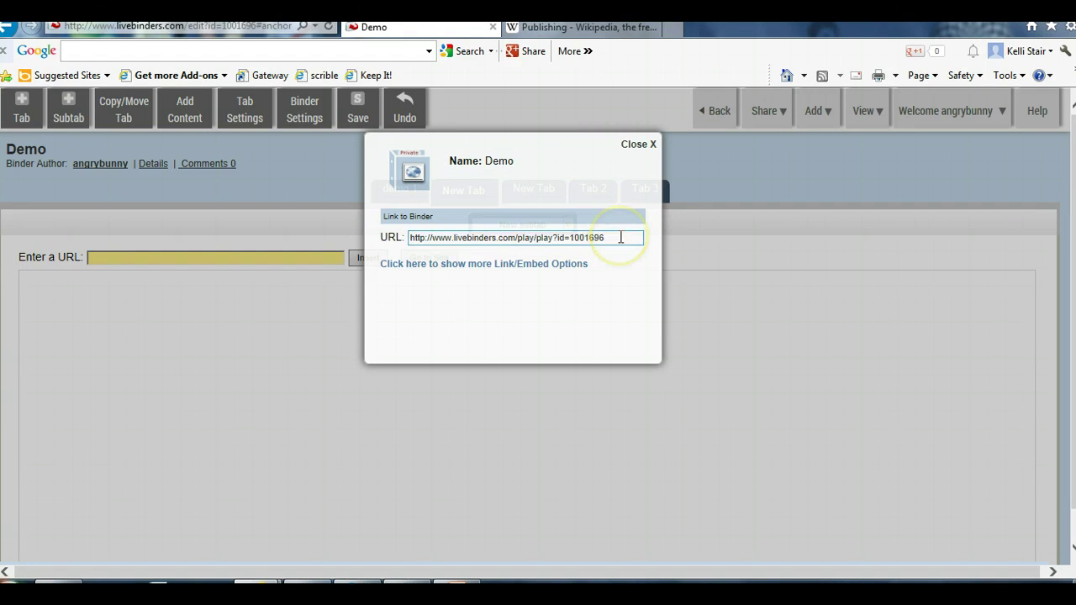
Show more Link/Embed options and select the binder icon and open binder embed codes, then close
{"action": "left_click", "coordinate": [528, 264]}
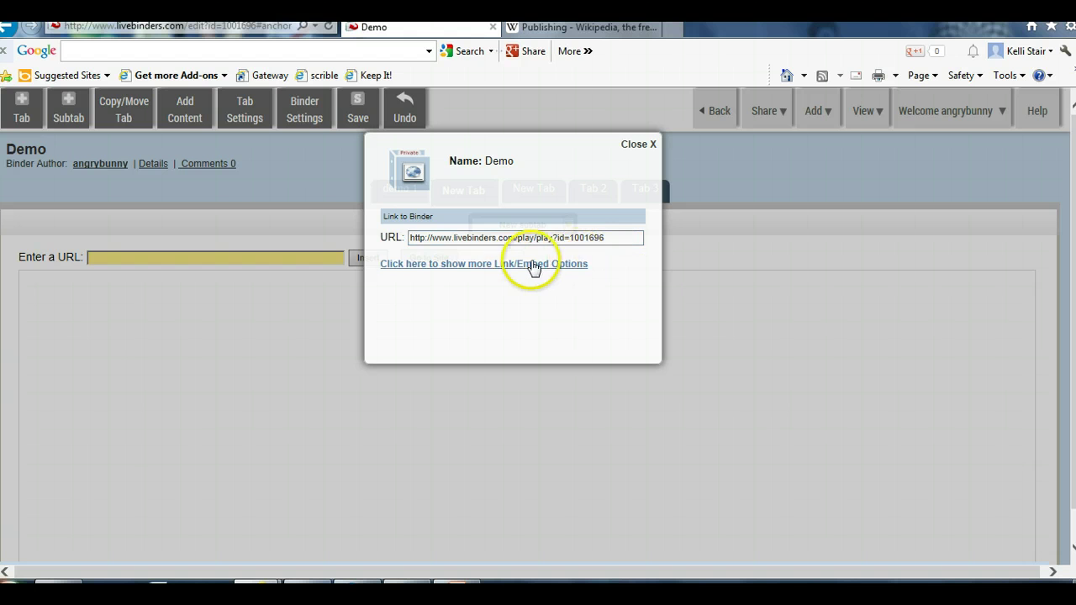
{"action": "left_click", "coordinate": [504, 256]}
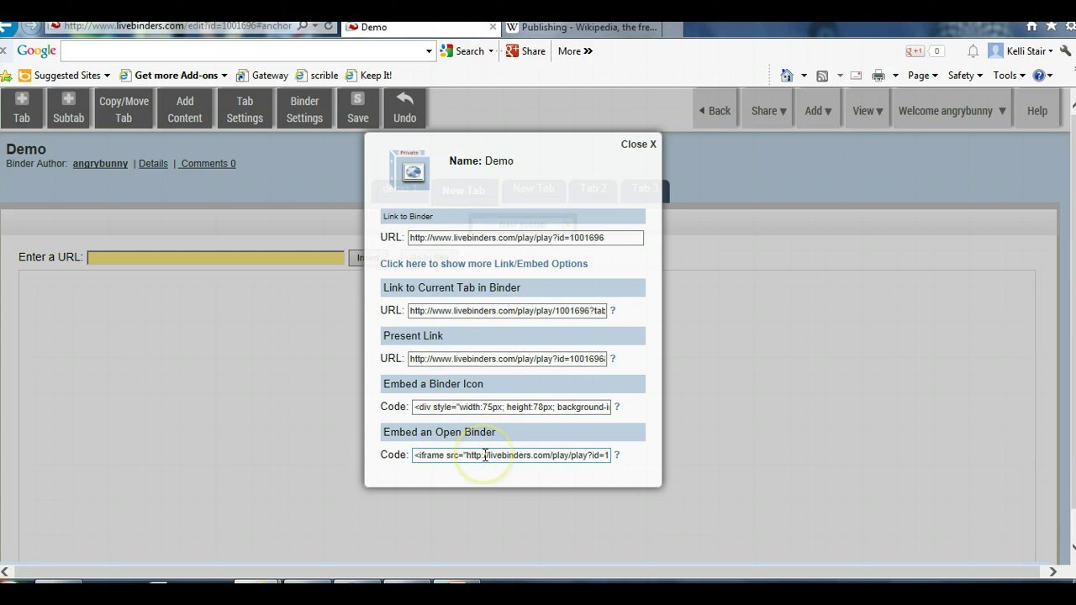
{"action": "left_click", "coordinate": [472, 407]}
{"action": "left_click", "coordinate": [506, 456]}
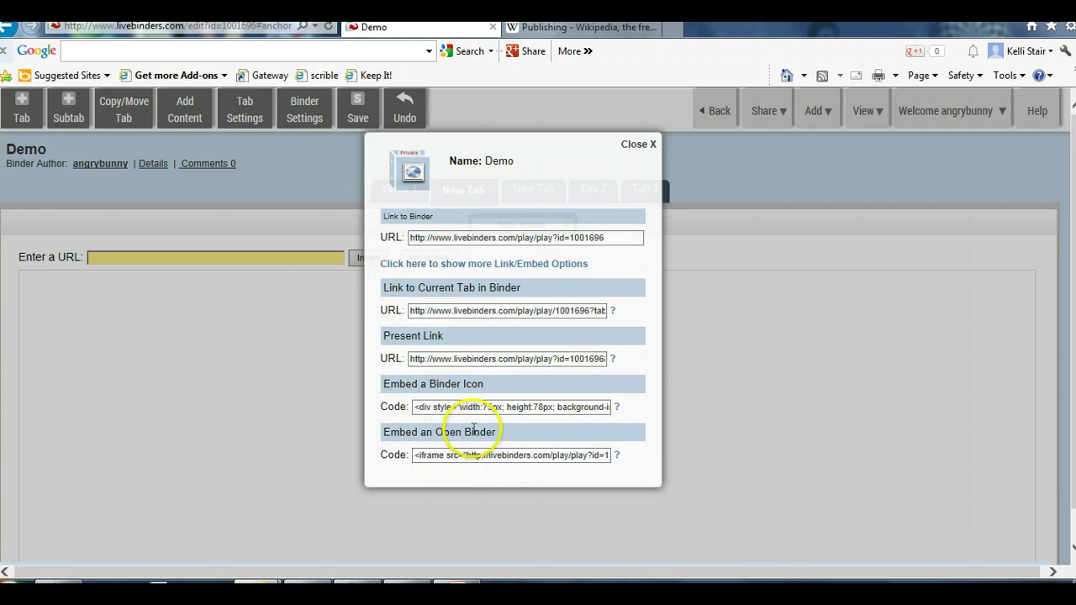
{"action": "left_click", "coordinate": [648, 143]}
{"action": "left_click", "coordinate": [765, 111]}
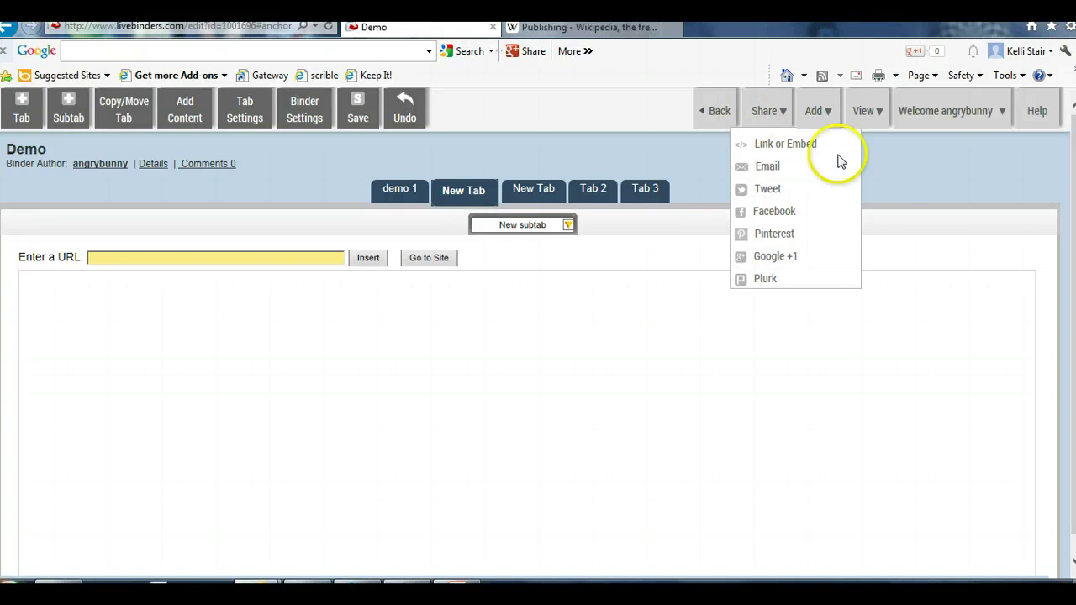
Check the Add to Shelf dropdown shows no shelves, then open the Demo binder's viewing mode
{"action": "mouse_move", "coordinate": [817, 112]}
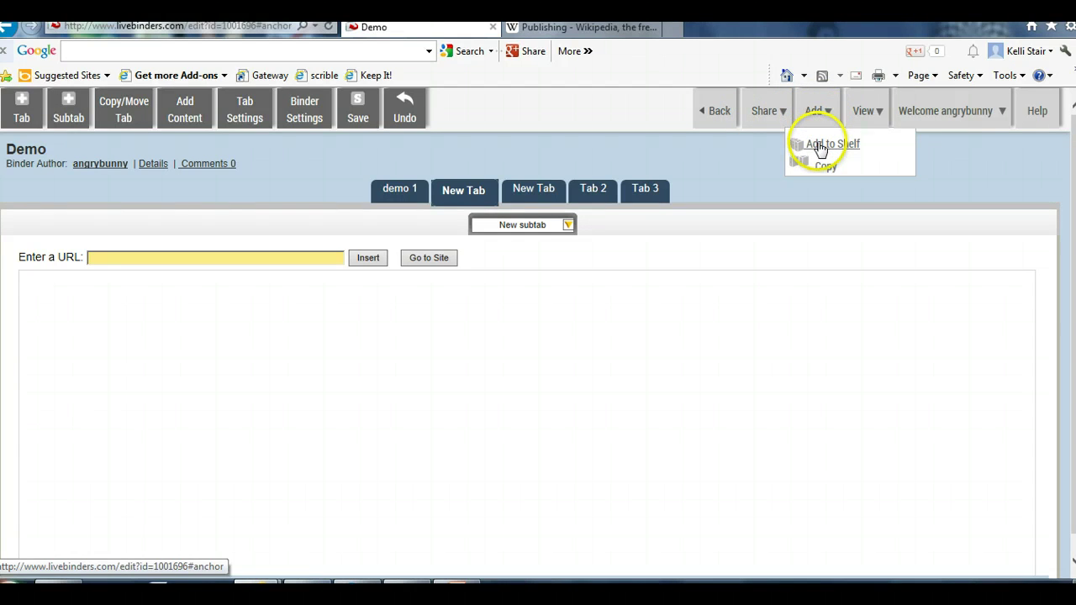
{"action": "left_click", "coordinate": [820, 145]}
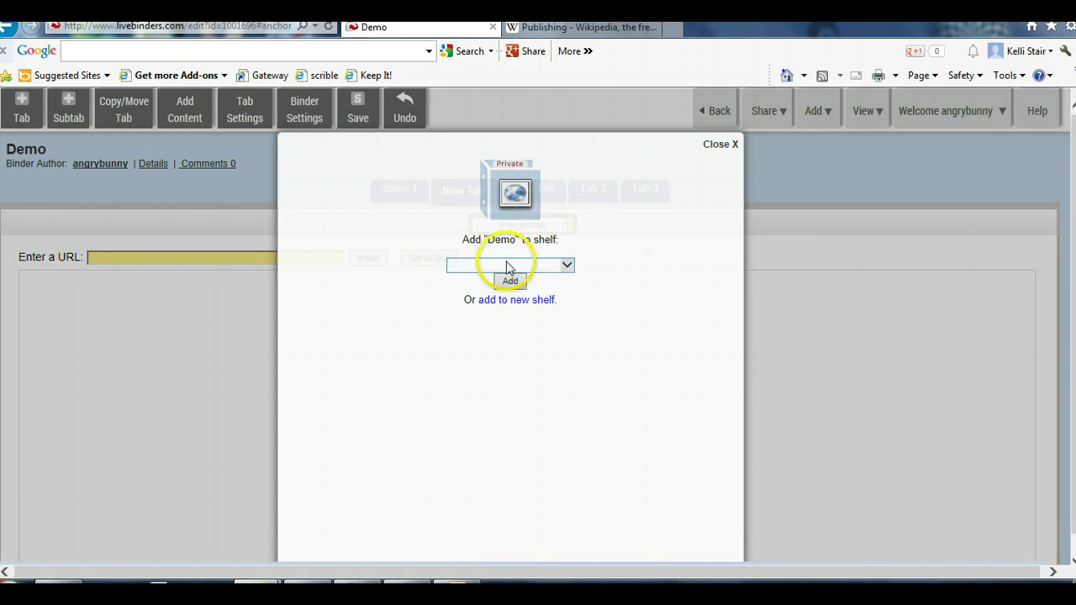
{"action": "left_click", "coordinate": [567, 265]}
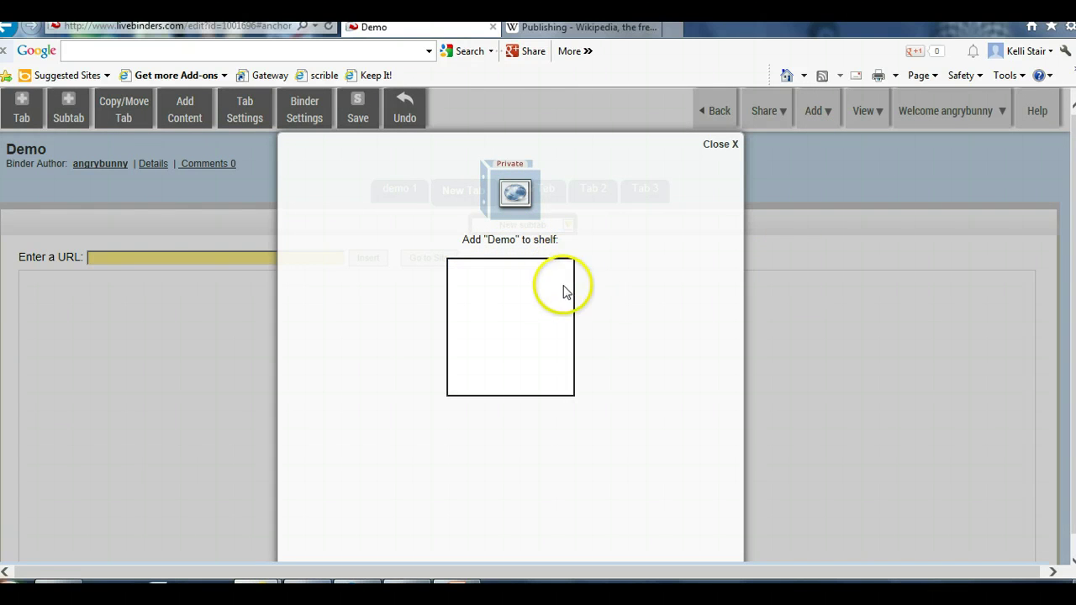
{"action": "left_click", "coordinate": [515, 195]}
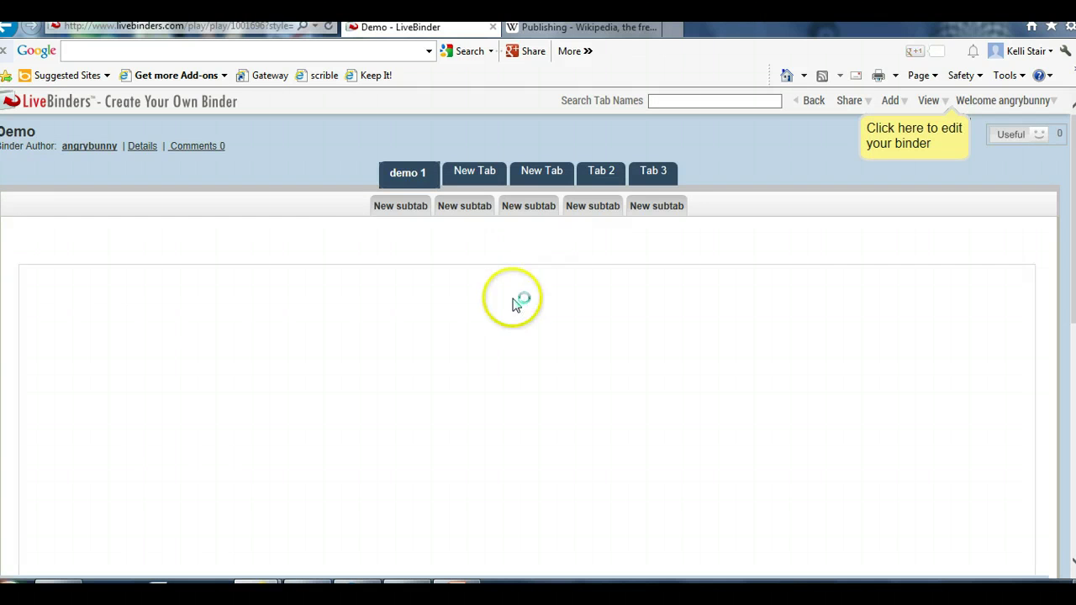
Add the Demo binder to a new private shelf named 'My Demos' with description 'demos'
{"action": "left_click", "coordinate": [851, 101]}
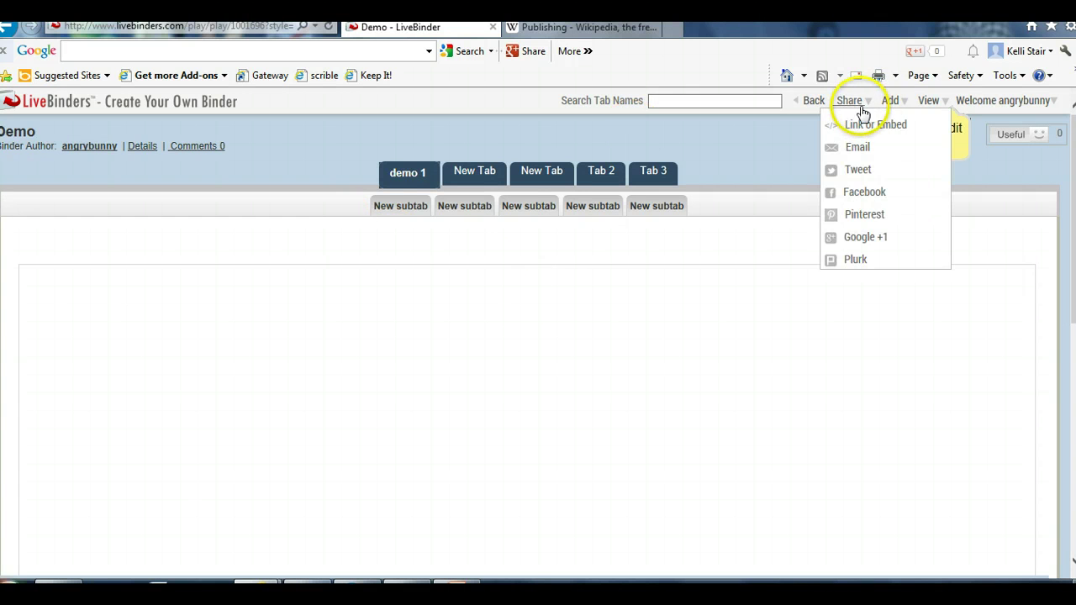
{"action": "left_click", "coordinate": [890, 100]}
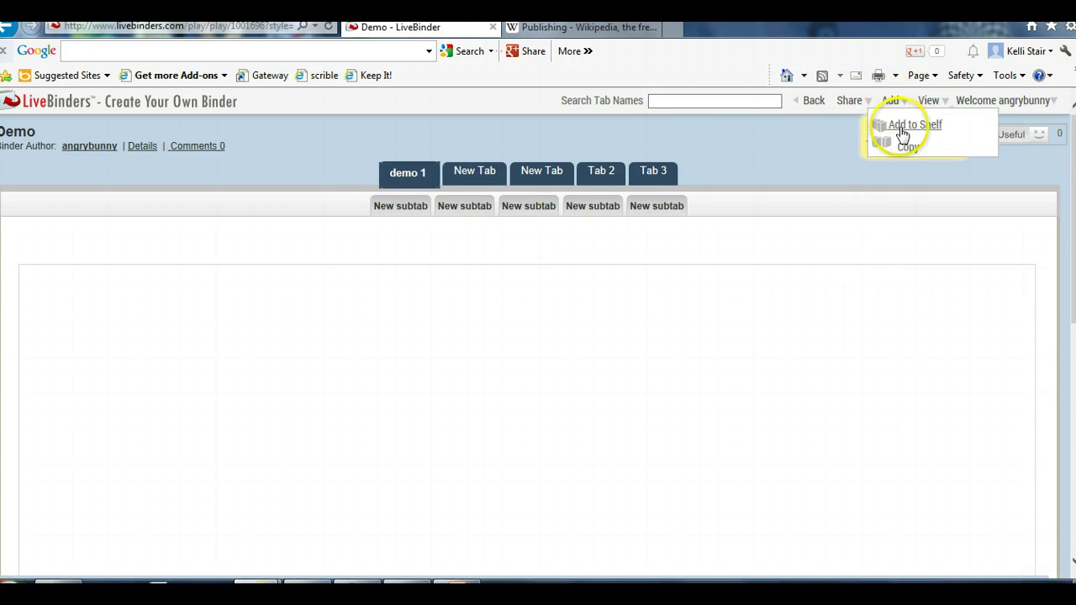
{"action": "left_click", "coordinate": [902, 131]}
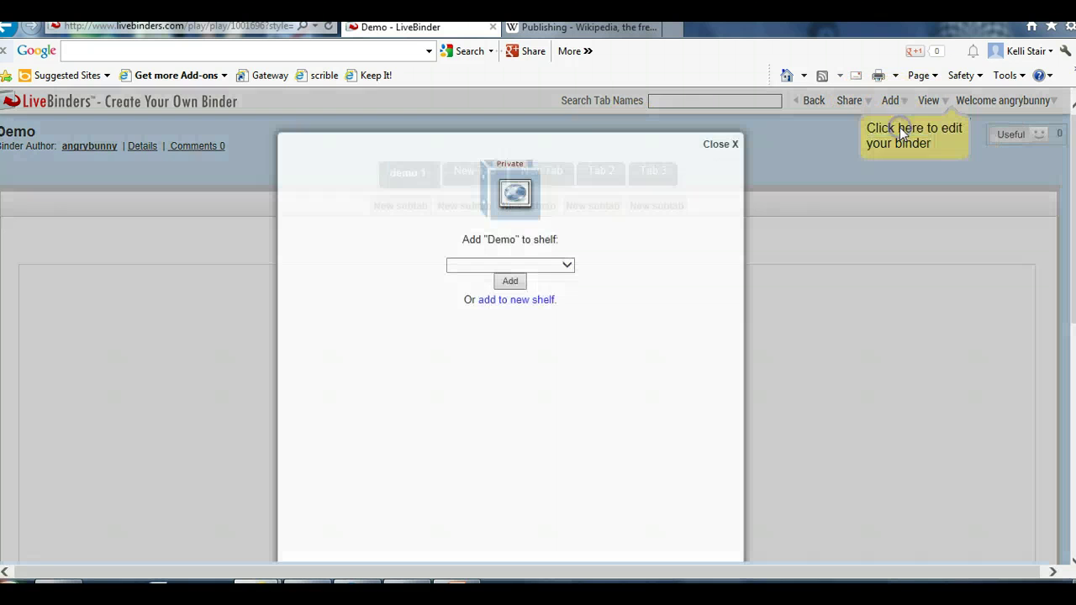
{"action": "left_click", "coordinate": [517, 301]}
{"action": "left_click", "coordinate": [404, 313]}
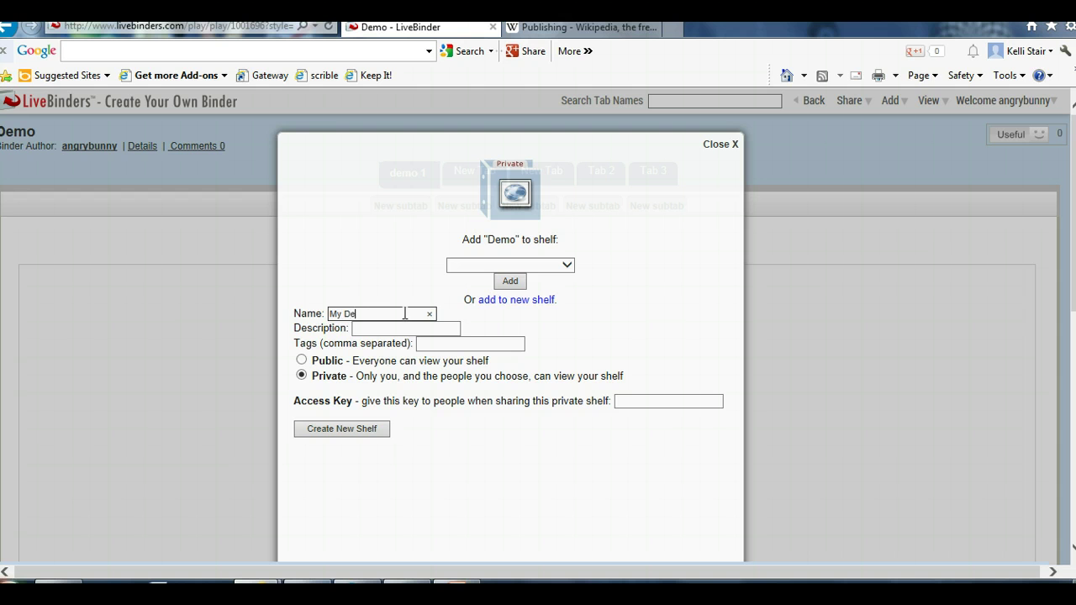
{"action": "left_click", "coordinate": [389, 327]}
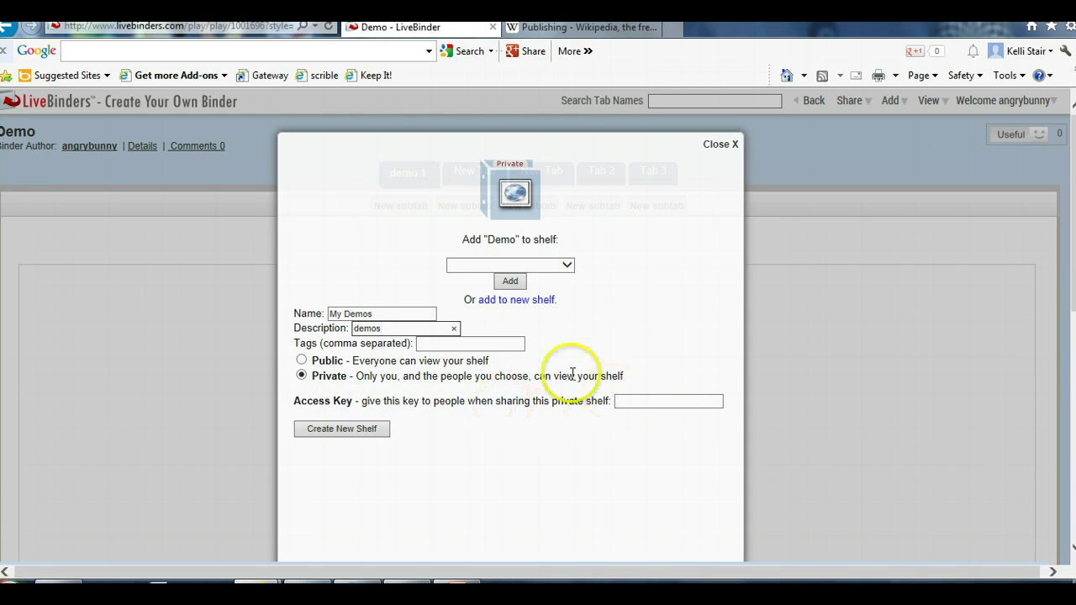
{"action": "left_click", "coordinate": [337, 430]}
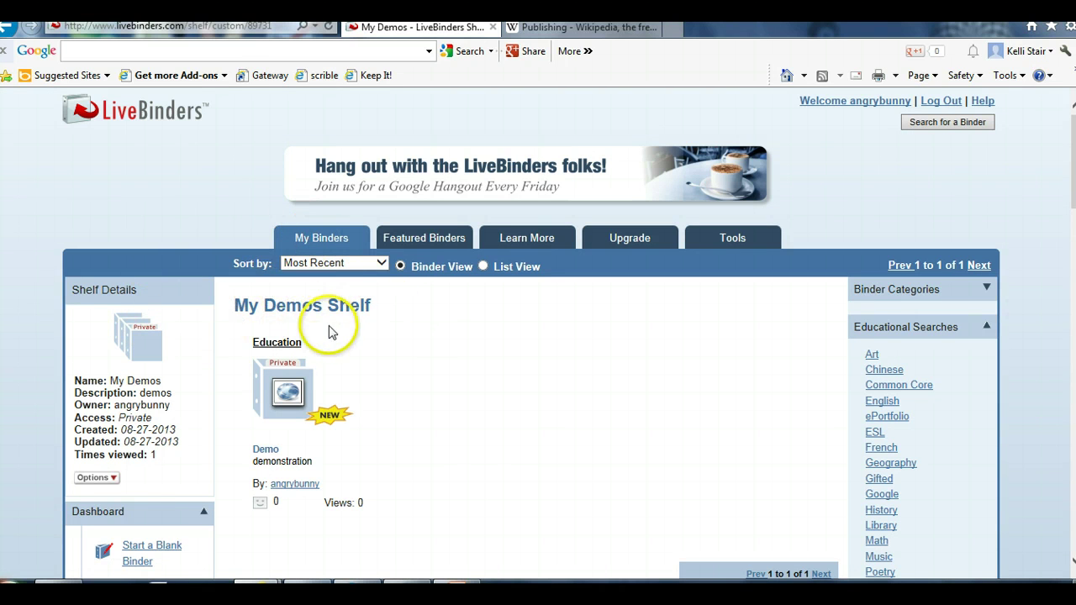
Open My Uploaded Files from the Dashboard panel below the shelf page
{"action": "mouse_move", "coordinate": [291, 412]}
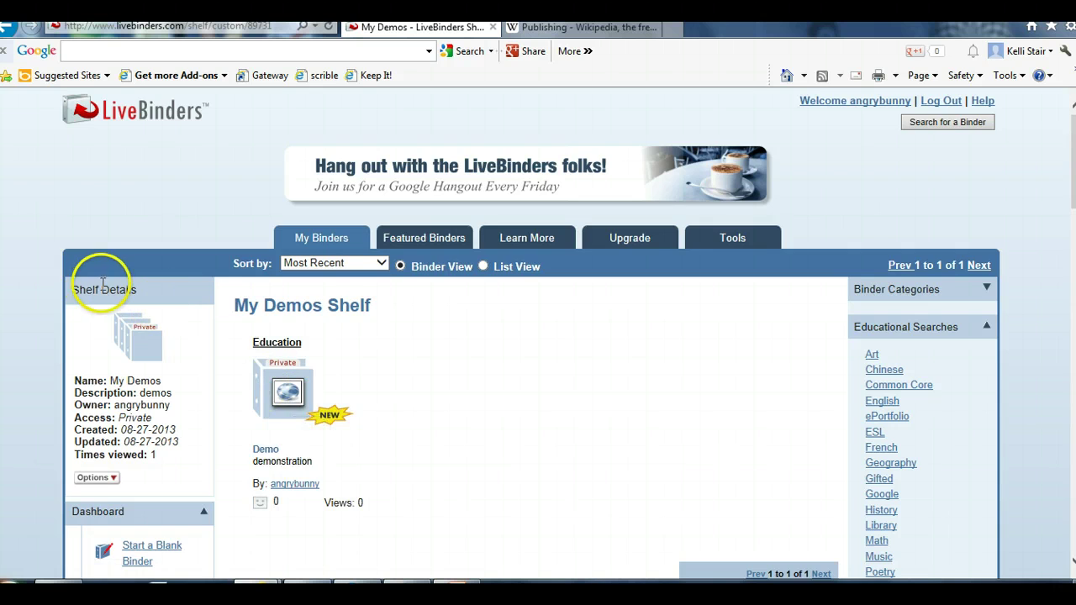
{"action": "scroll", "coordinate": [127, 294], "scroll_direction": "down", "scroll_amount": 4}
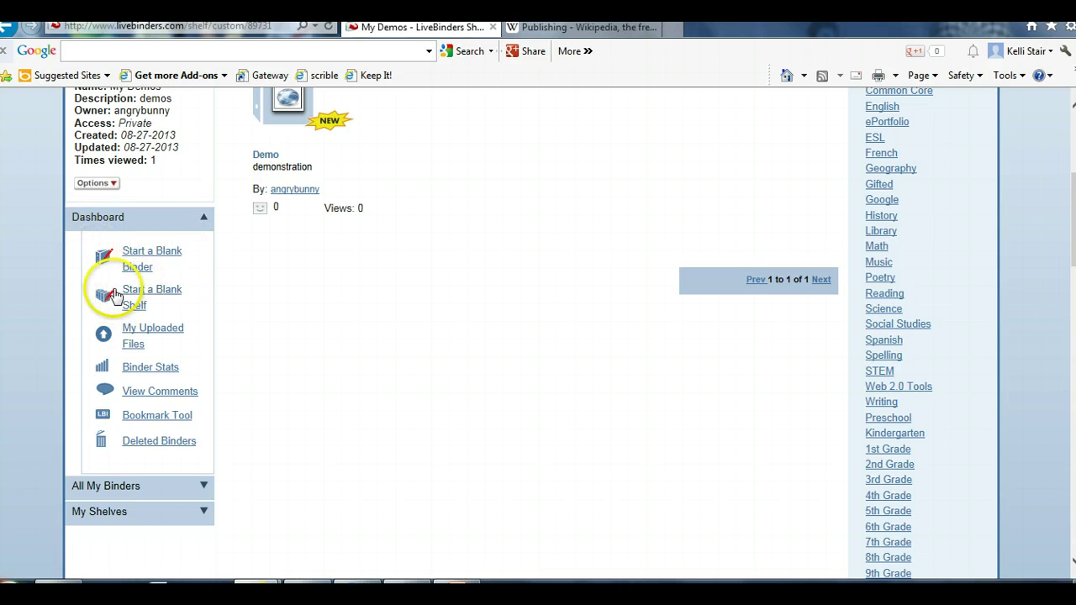
{"action": "left_click", "coordinate": [128, 332]}
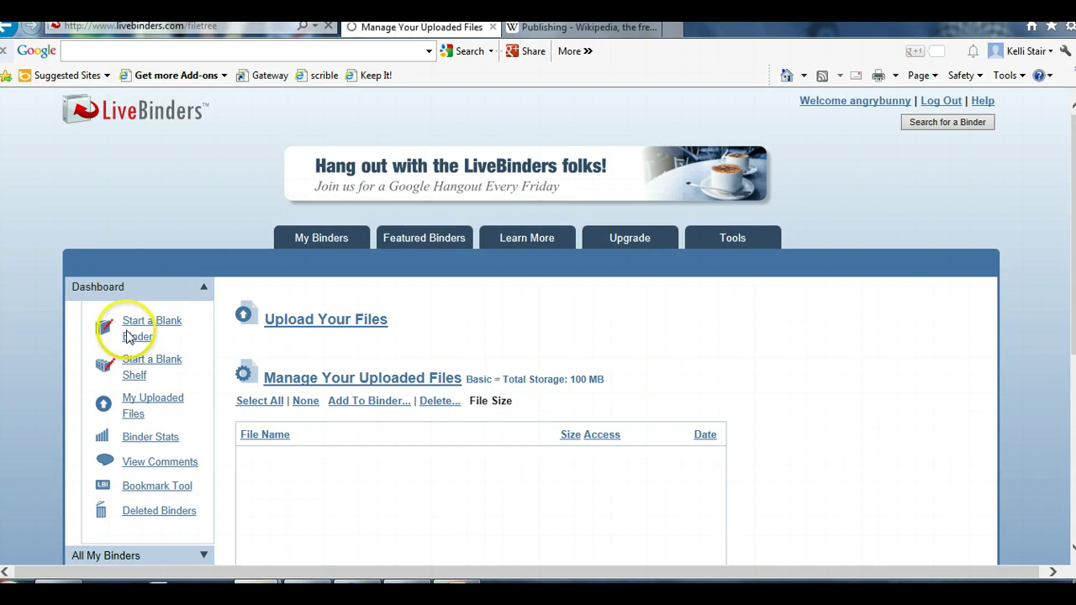
{"action": "scroll", "coordinate": [428, 328], "scroll_direction": "down", "scroll_amount": 3}
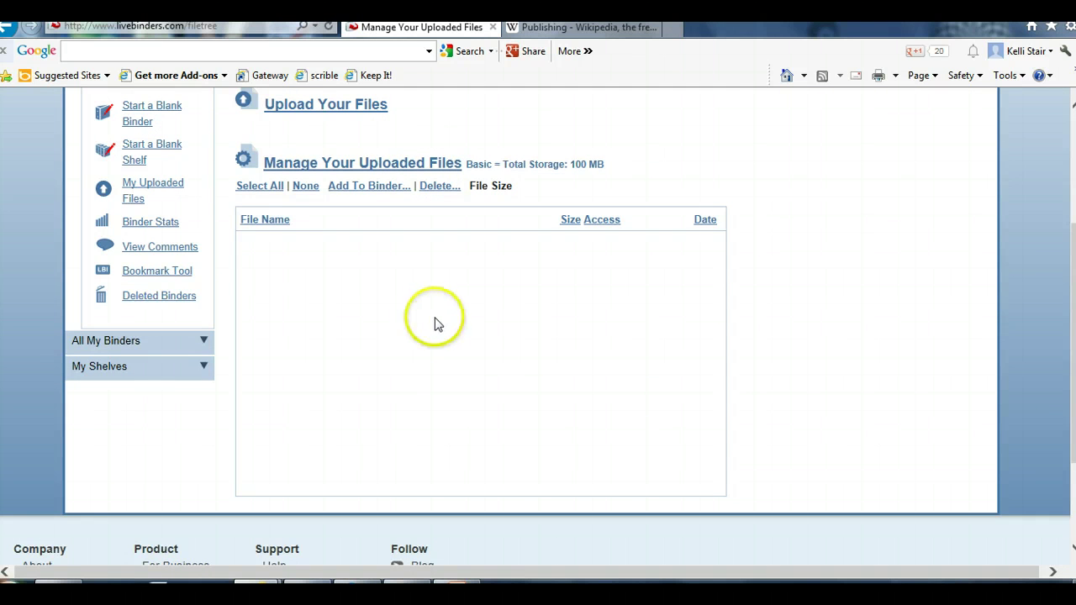